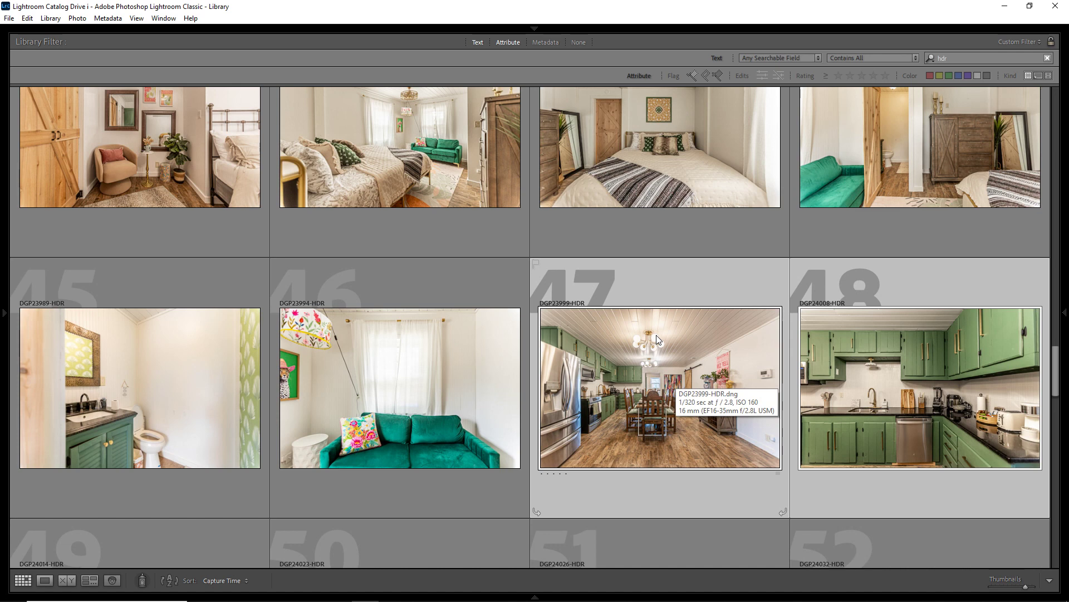
Make virtual copies of the selected interior photos, filter the grid to them, and select all six
{"action": "right_click", "coordinate": [657, 340]}
{"action": "left_click", "coordinate": [697, 462]}
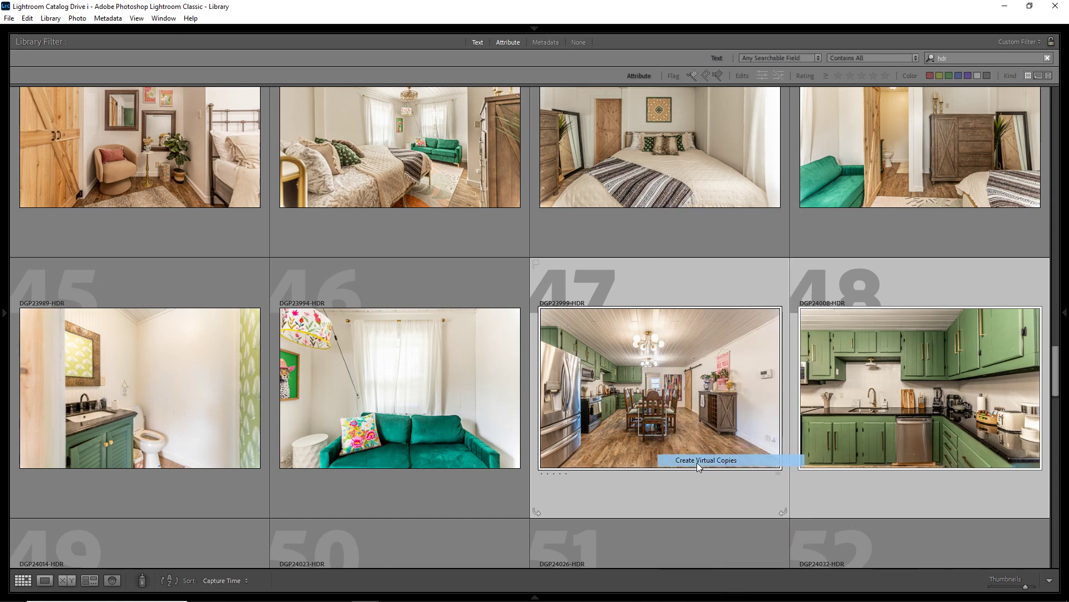
{"action": "scroll", "coordinate": [598, 382], "scroll_direction": "up", "scroll_amount": 3}
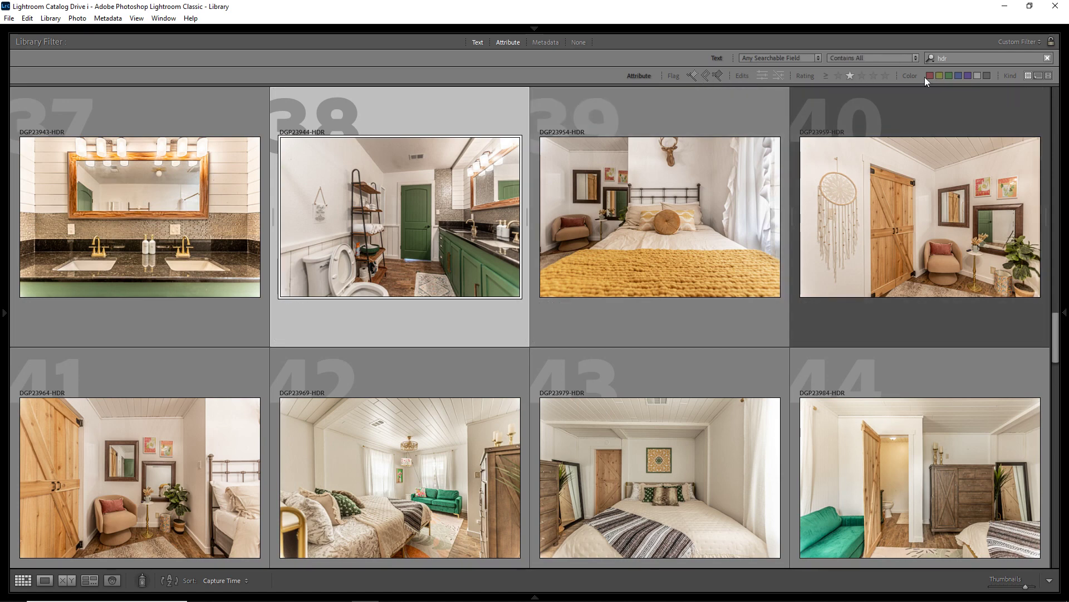
{"action": "left_click", "coordinate": [1038, 76]}
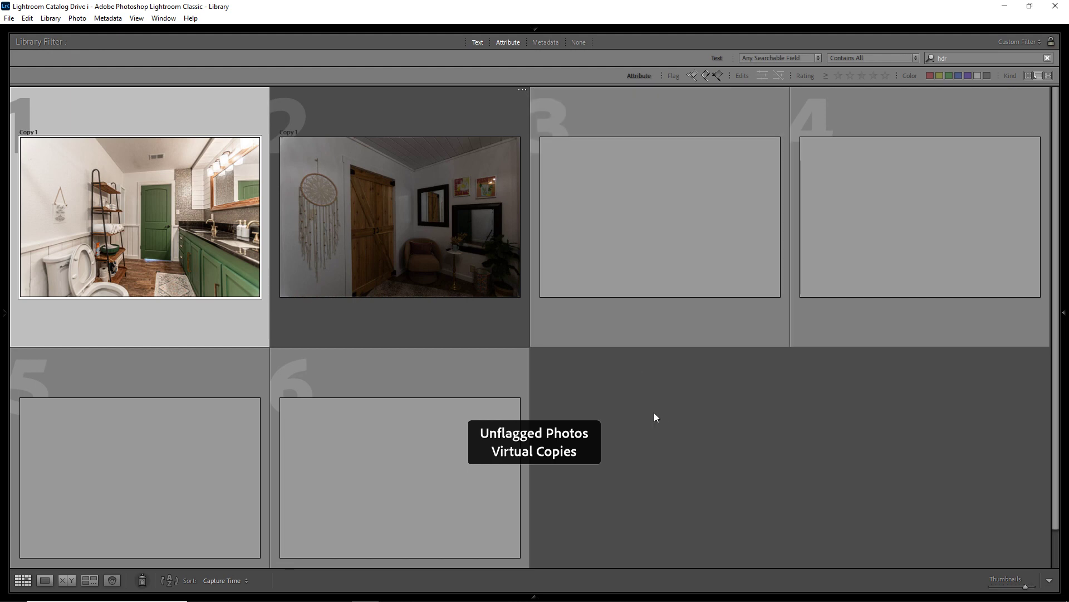
{"action": "key", "text": "ctrl+a"}
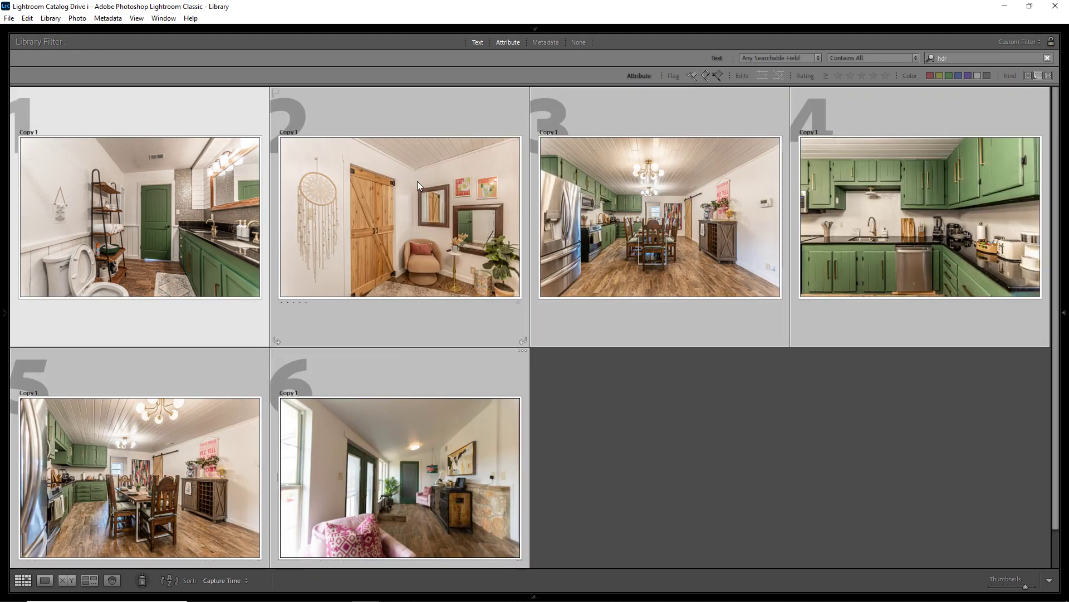
Set Upright to Off and reset the crop on all six synced virtual copies
{"action": "key", "text": "d"}
{"action": "left_click", "coordinate": [1026, 455]}
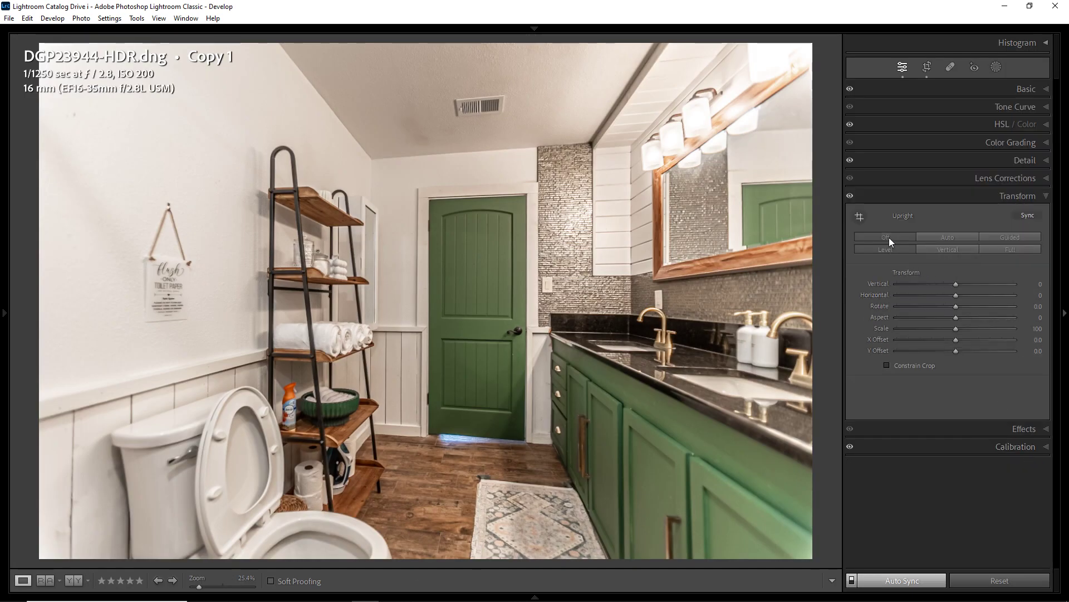
{"action": "left_click", "coordinate": [924, 235]}
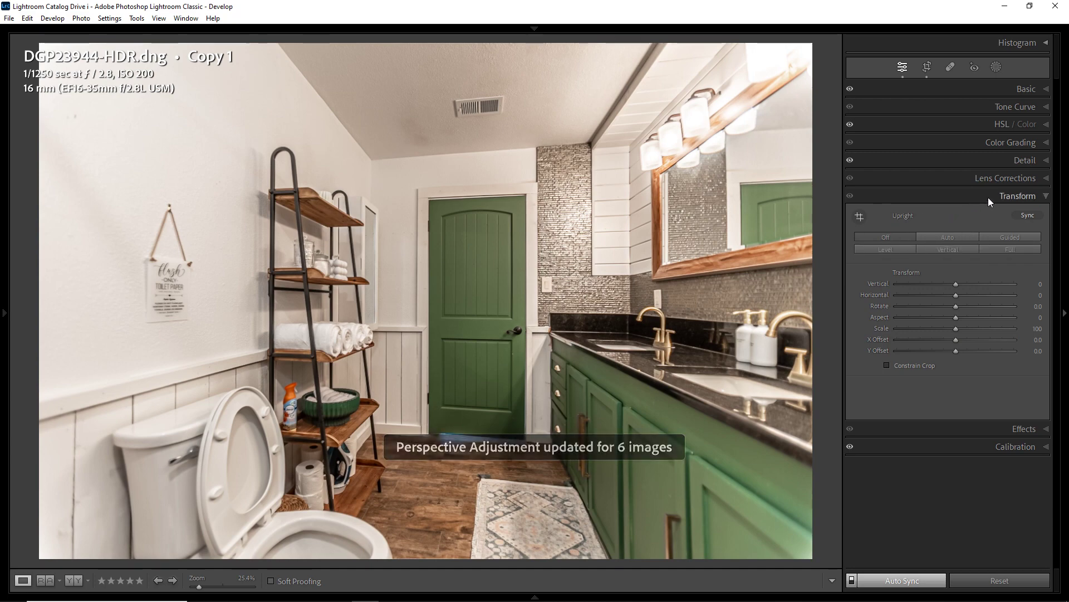
{"action": "left_click", "coordinate": [927, 67]}
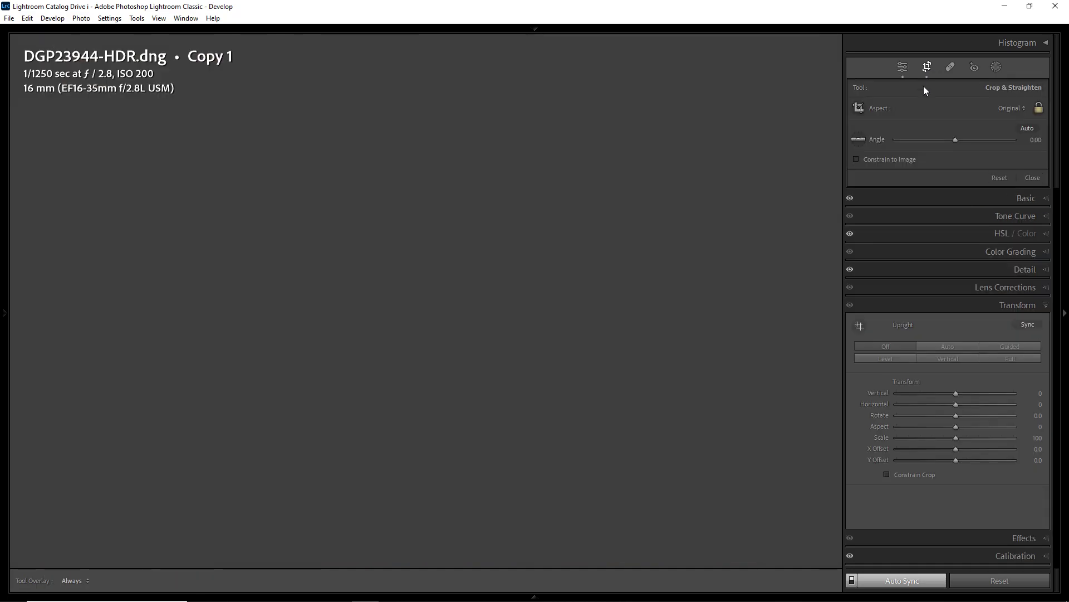
{"action": "left_click", "coordinate": [999, 178]}
{"action": "key", "text": "g"}
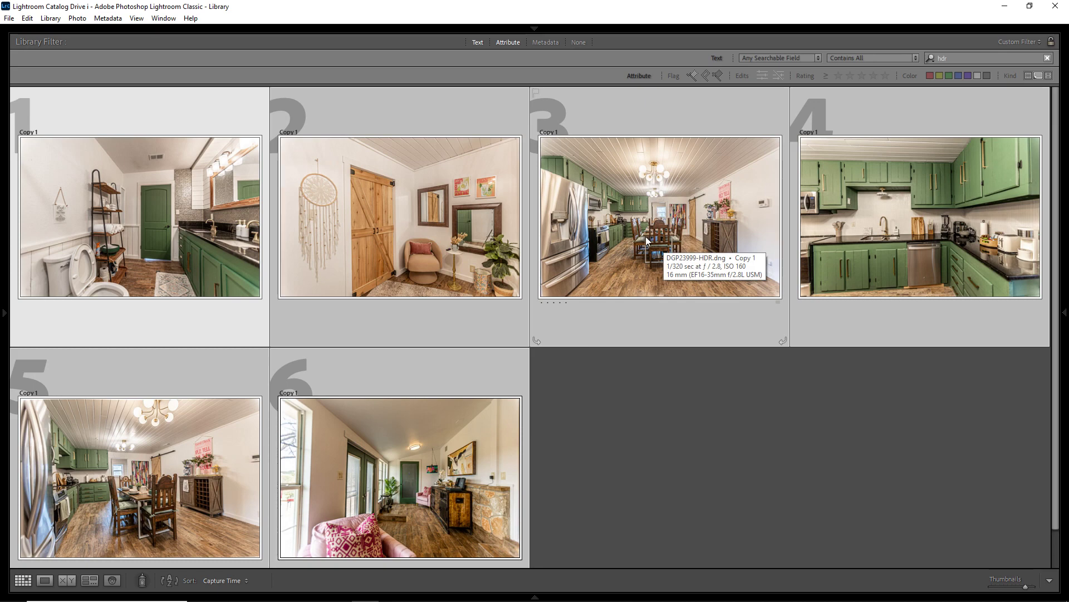
Open the green kitchen copy DGP24008-HDR.dng Copy 1 in Develop and switch Upright to Guided
{"action": "left_click", "coordinate": [864, 223]}
{"action": "key", "text": "d"}
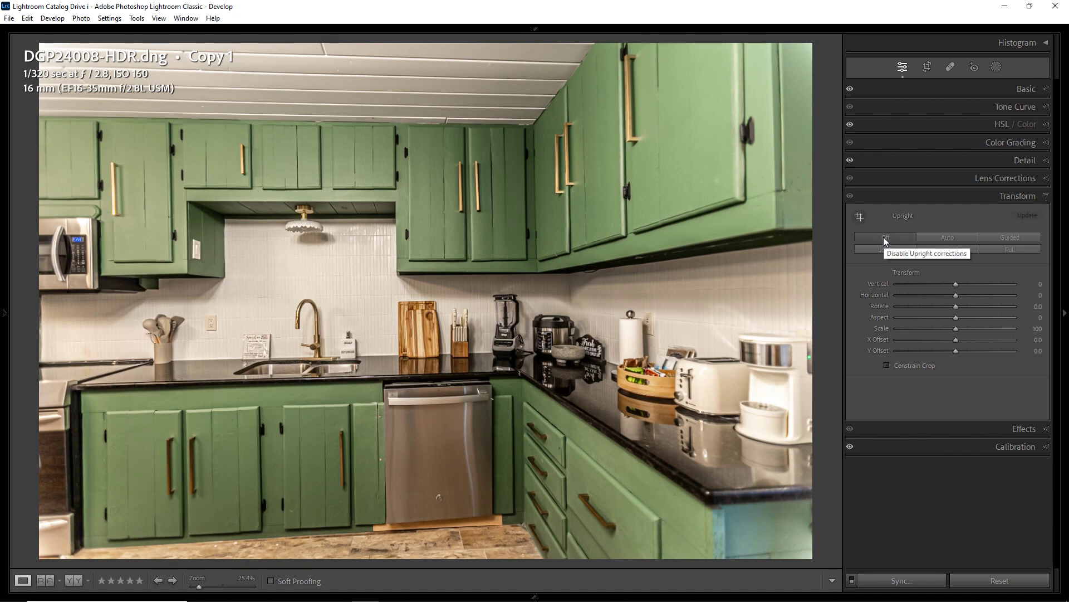
{"action": "left_click", "coordinate": [1004, 237]}
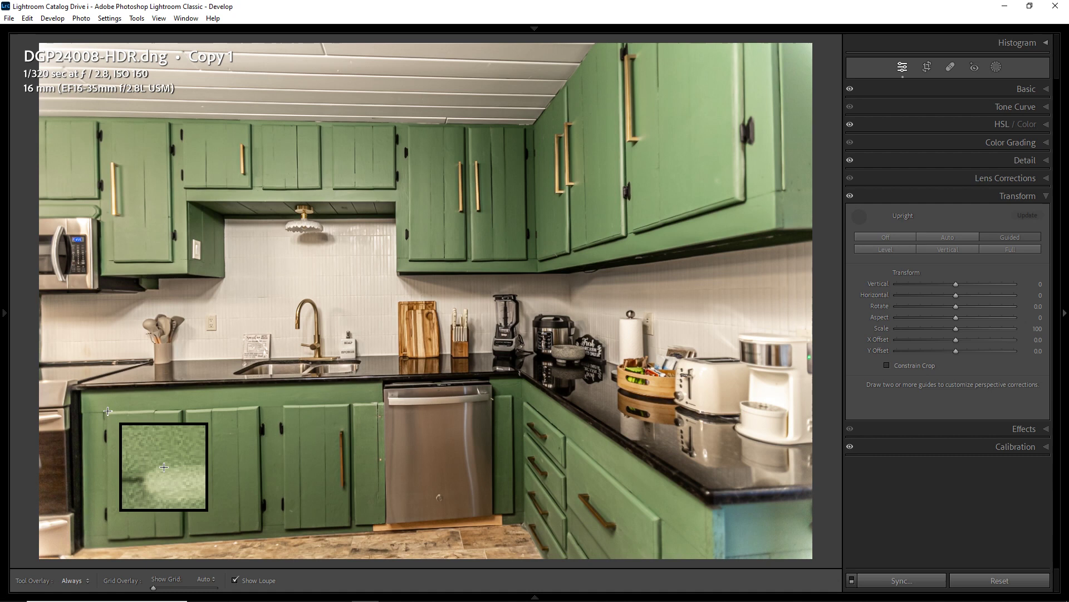
Draw horizontal guides along the lower cabinet tops and the ceiling edge, refining the cabinet guide's endpoint
{"action": "left_click_drag", "start_coordinate": [107, 410], "coordinate": [511, 394]}
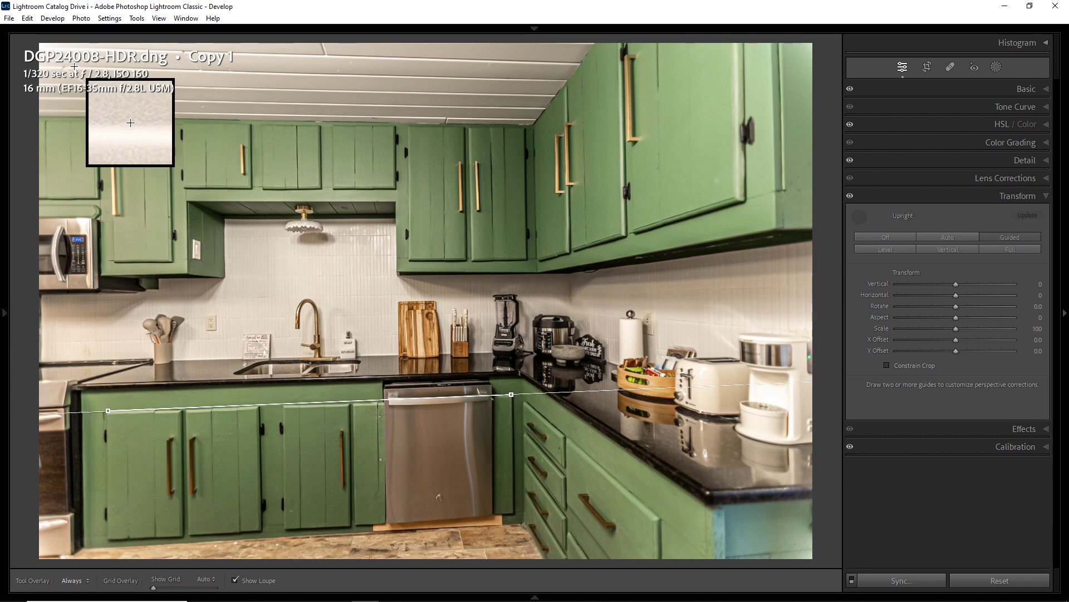
{"action": "left_click_drag", "start_coordinate": [74, 67], "coordinate": [547, 79]}
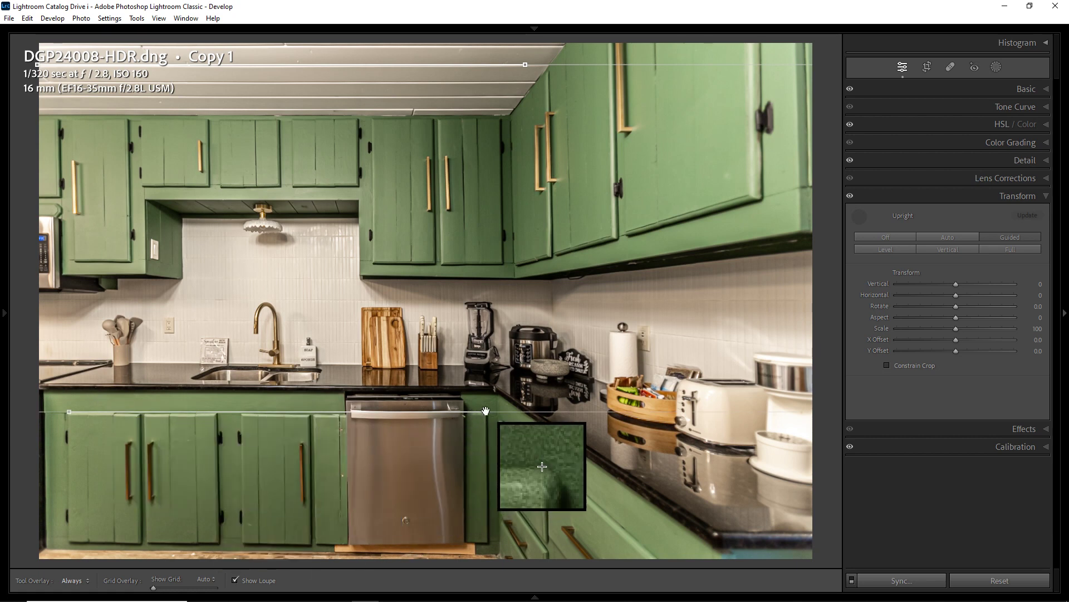
{"action": "left_click_drag", "start_coordinate": [488, 412], "coordinate": [490, 413]}
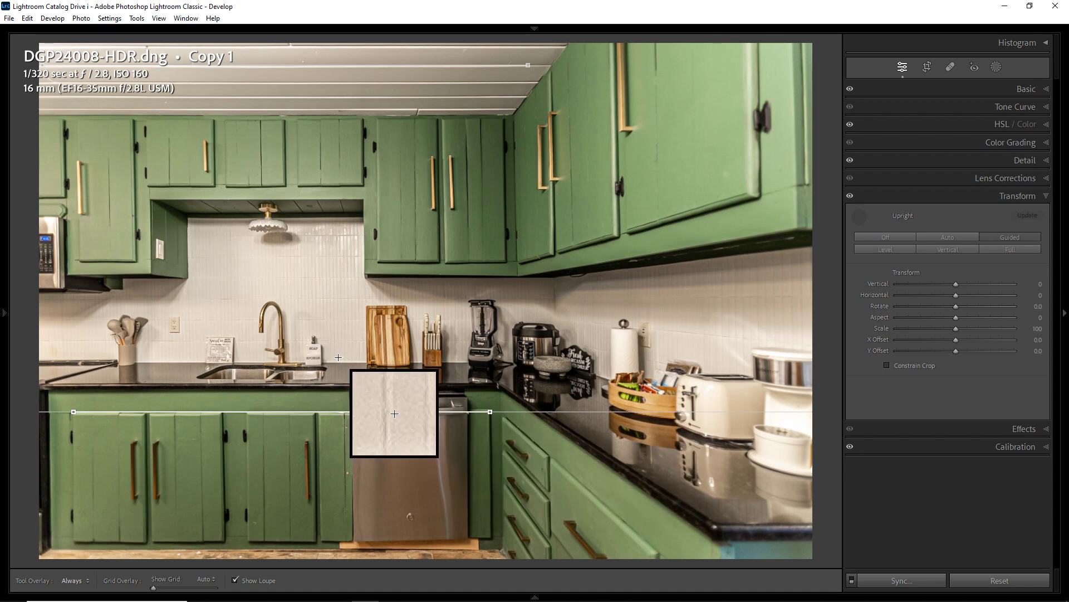
Add vertical guides on the kitchen backsplash and along the right-hand wall corner
{"action": "left_click_drag", "start_coordinate": [338, 353], "coordinate": [336, 234]}
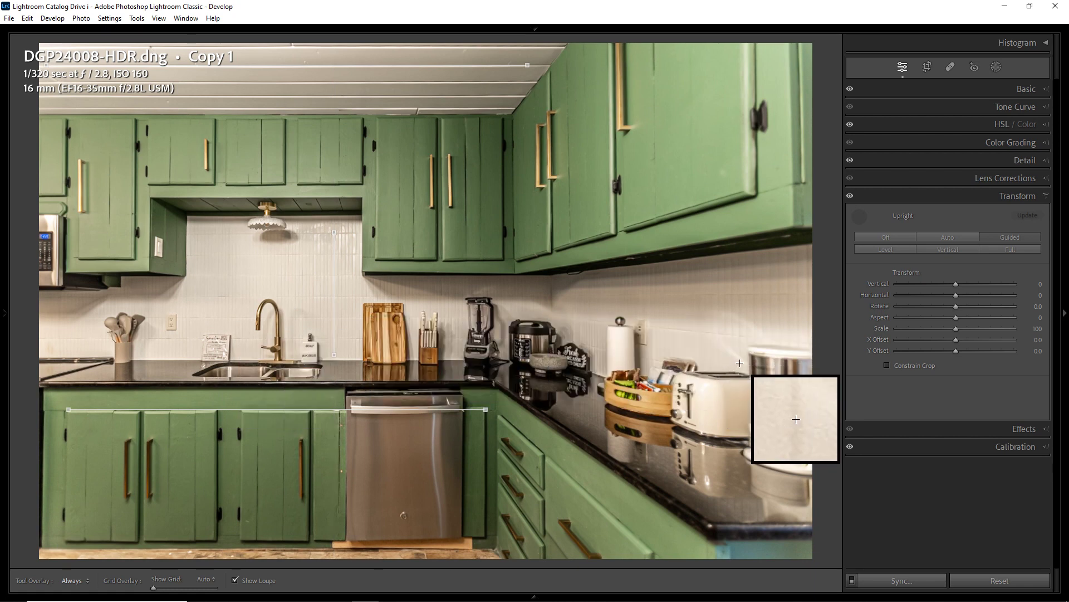
{"action": "left_click_drag", "start_coordinate": [740, 362], "coordinate": [739, 279]}
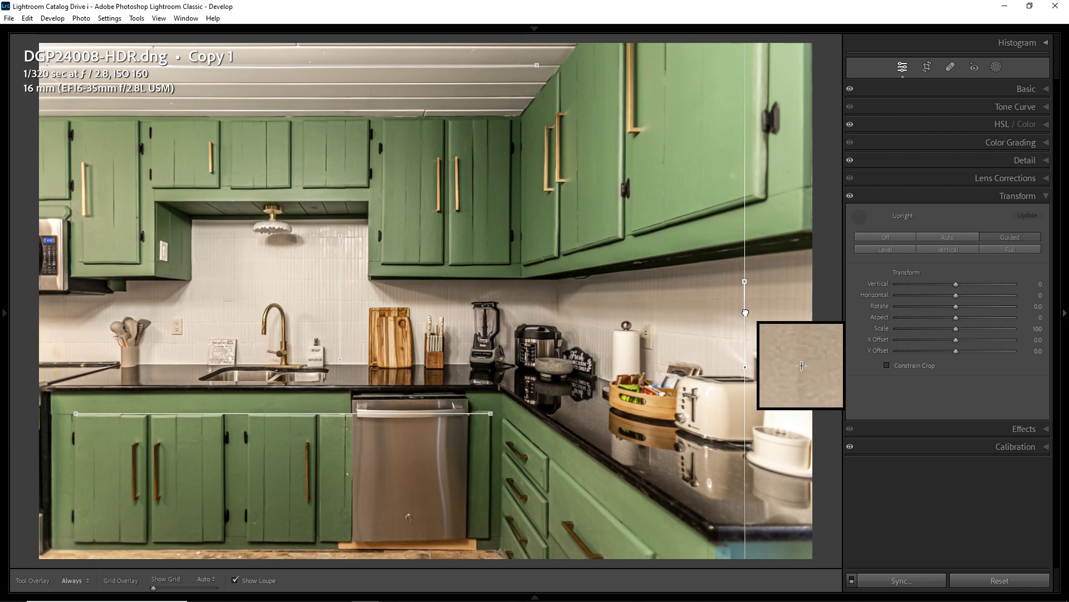
{"action": "left_click_drag", "start_coordinate": [744, 320], "coordinate": [745, 320]}
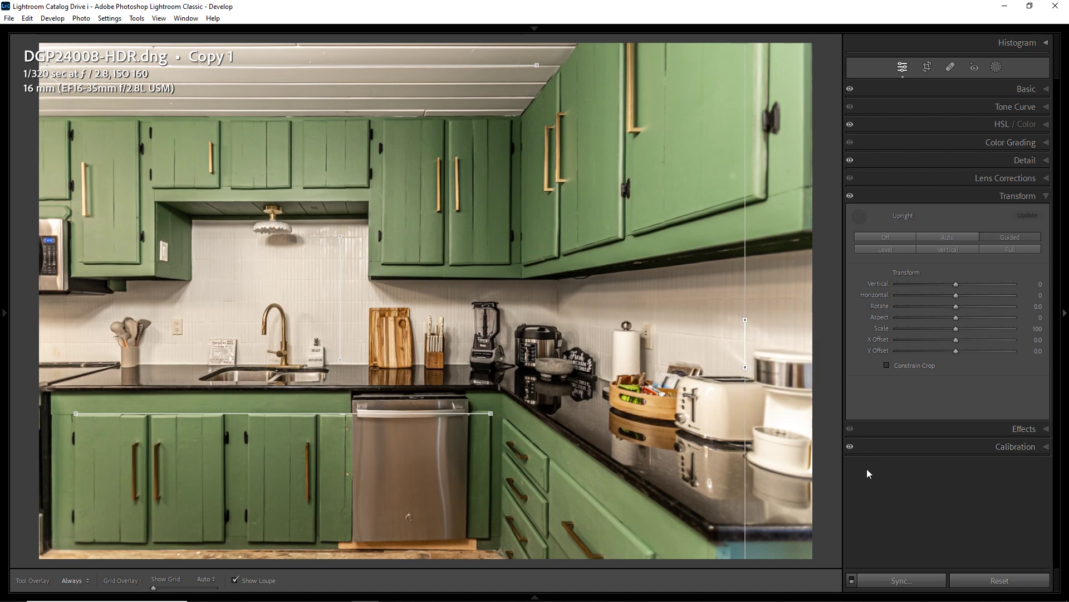
Open only the barn-door room copy in Develop with Guided Upright active
{"action": "key", "text": "g"}
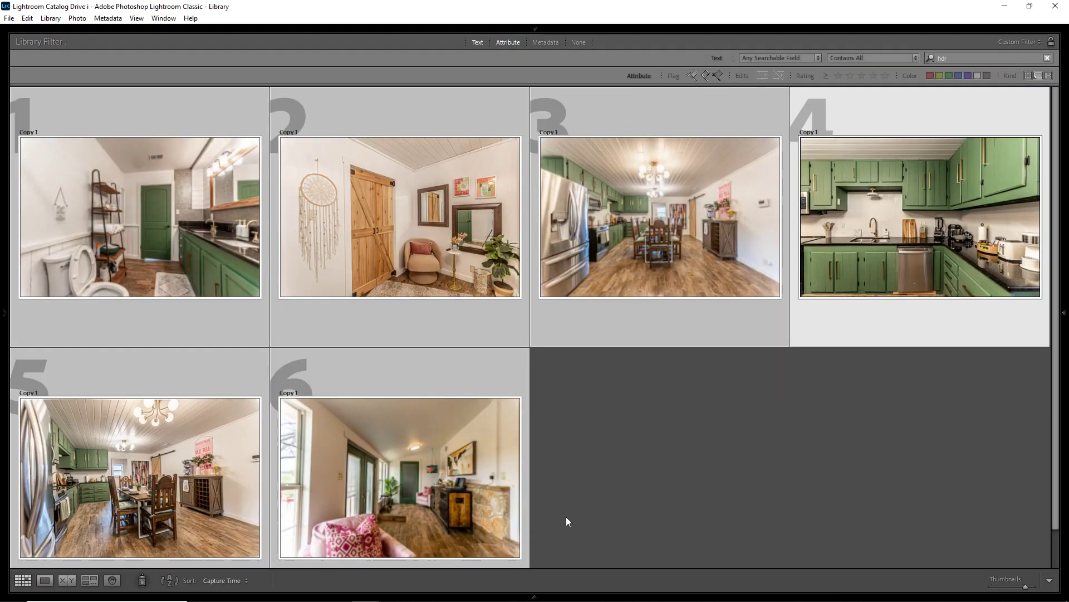
{"action": "left_click", "coordinate": [597, 488]}
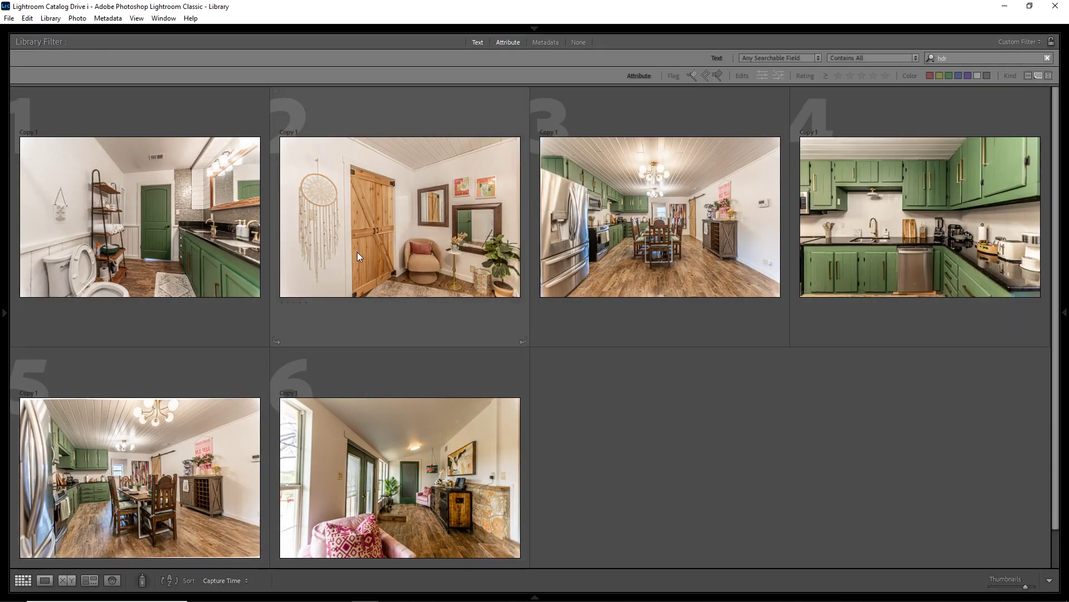
{"action": "left_click", "coordinate": [390, 242]}
{"action": "key", "text": "d"}
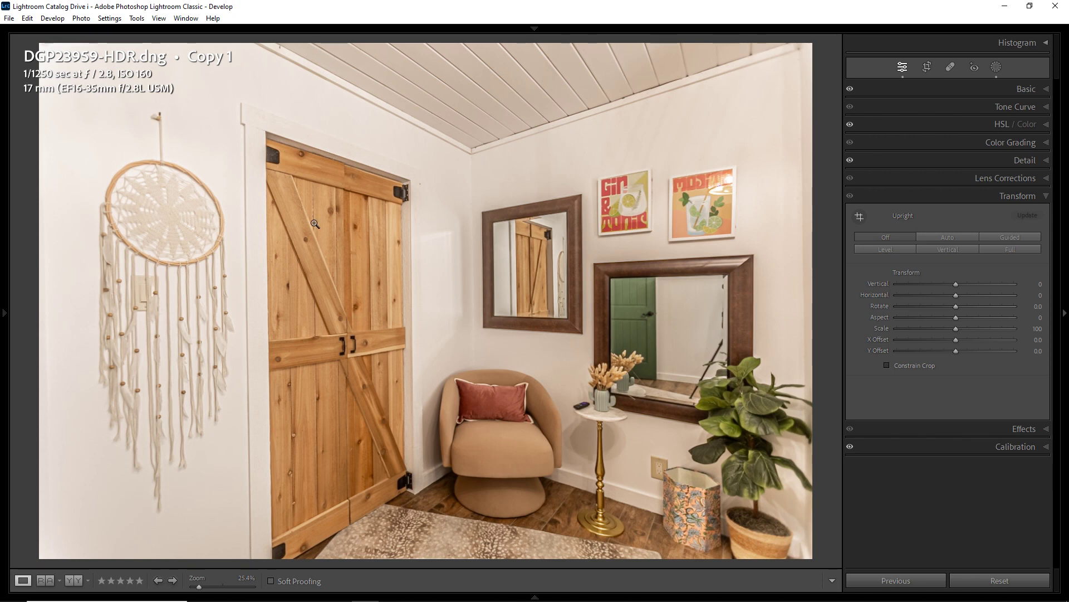
{"action": "left_click", "coordinate": [1010, 240]}
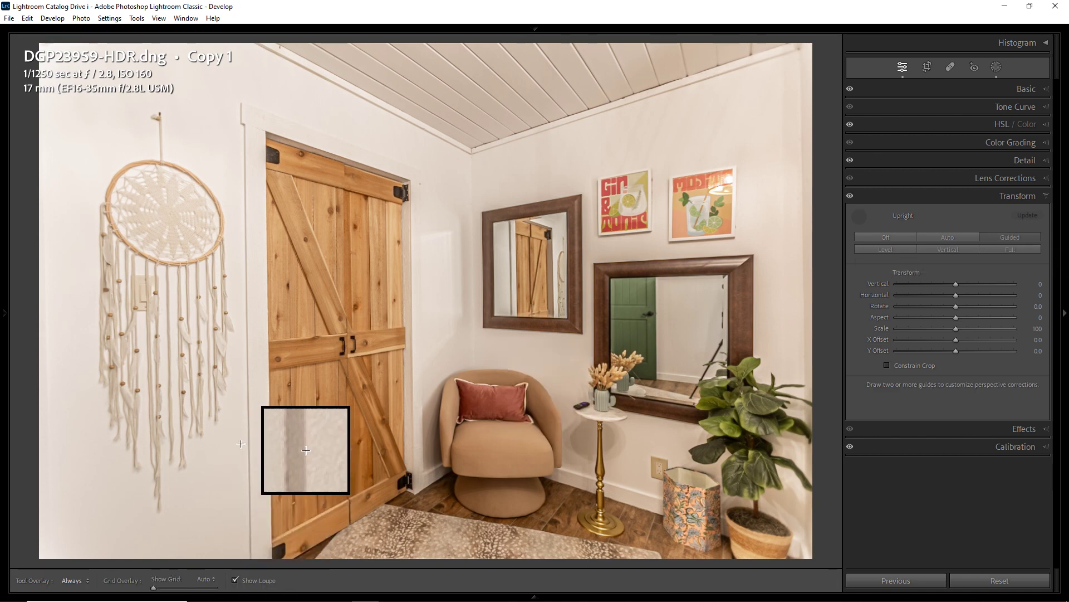
Draw vertical guides along the door frame and the mirror's right edge
{"action": "left_click_drag", "start_coordinate": [251, 535], "coordinate": [244, 136]}
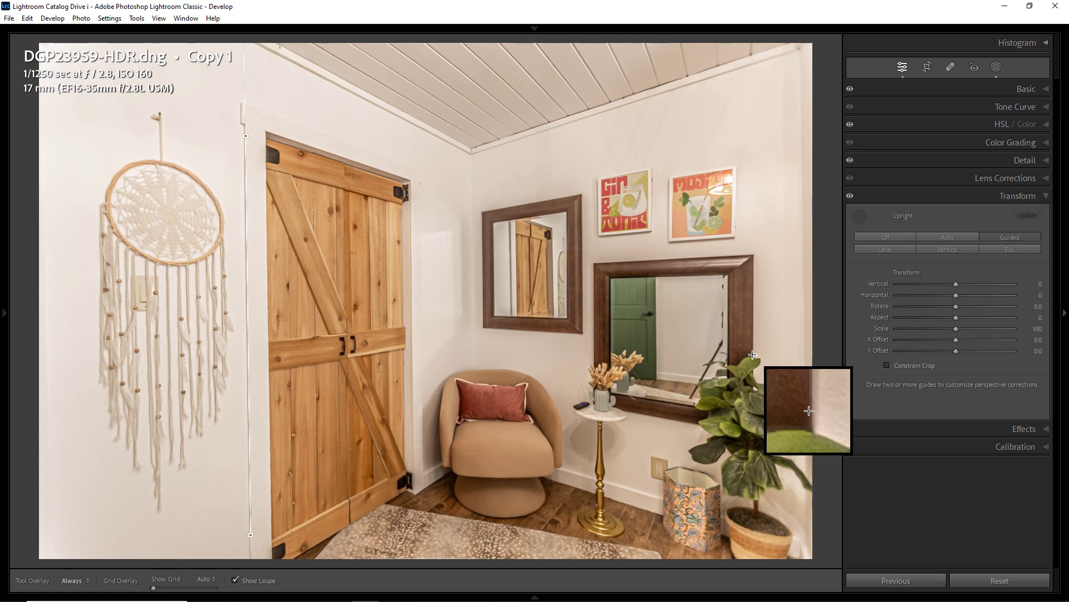
{"action": "left_click_drag", "start_coordinate": [753, 355], "coordinate": [753, 259]}
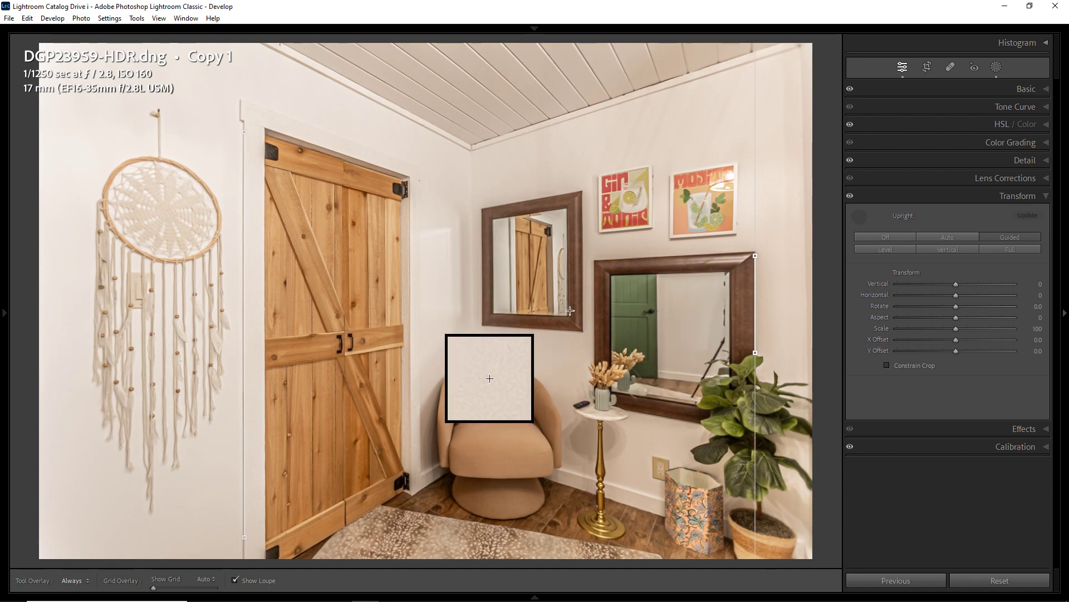
{"action": "key", "text": "g"}
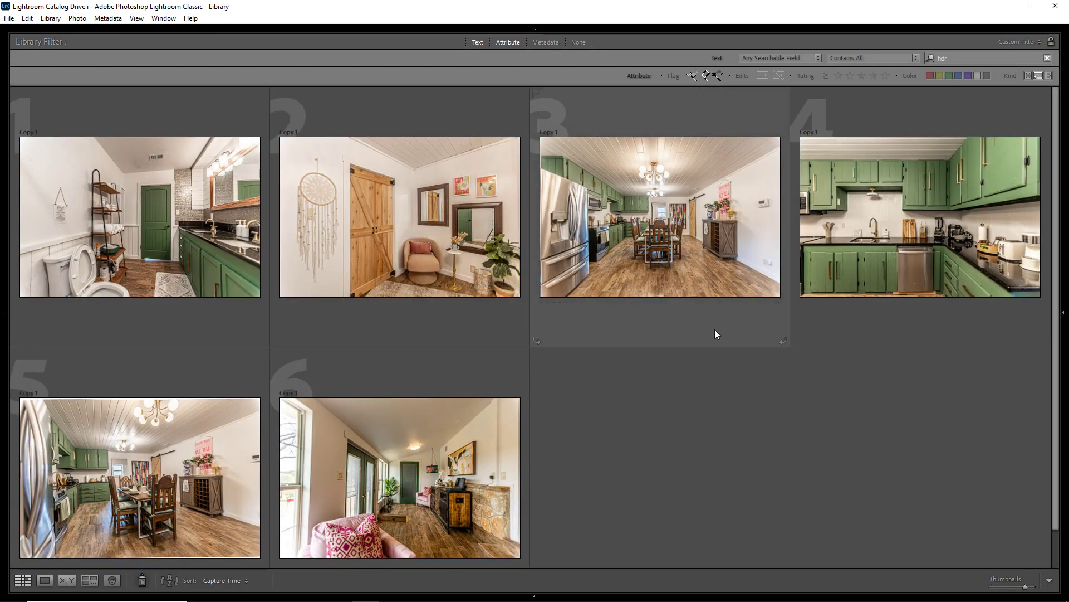
Open the kitchen-dining copy DGP23999-HDR.dng Copy 1 in Develop with Guided Upright active
{"action": "left_click", "coordinate": [714, 329]}
{"action": "key", "text": "d"}
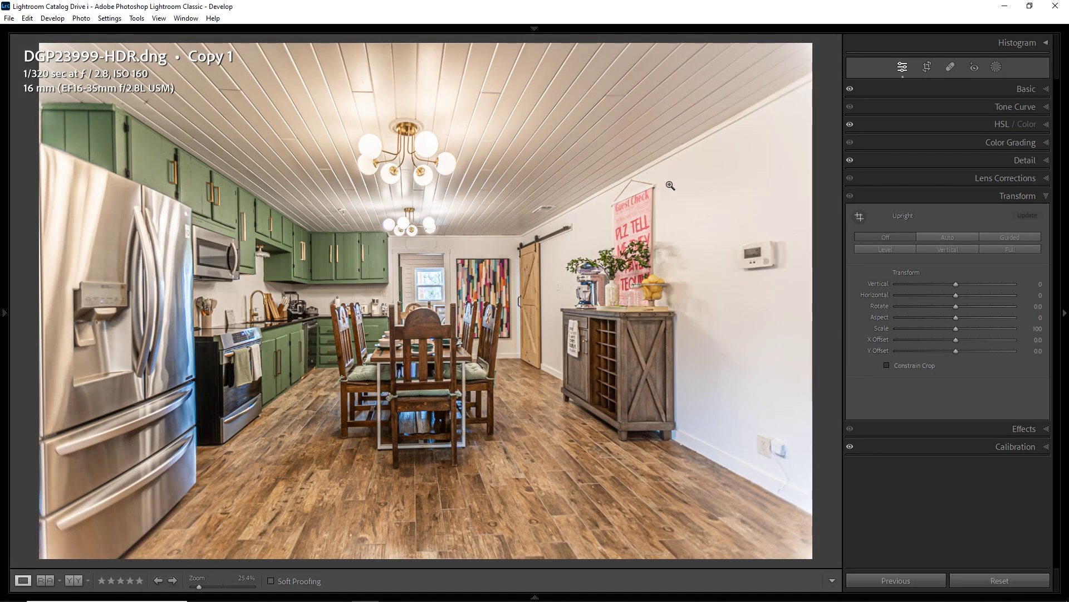
{"action": "left_click", "coordinate": [994, 241]}
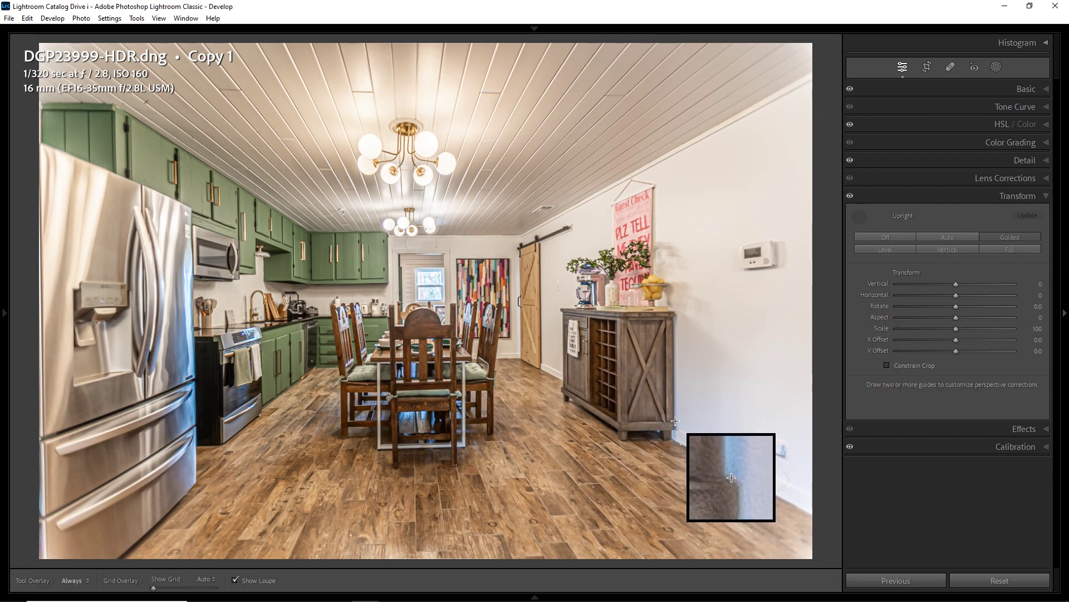
Add vertical guides on the sideboard and fridge edges, and horizontal guides on the back wall top and ceiling
{"action": "left_click_drag", "start_coordinate": [675, 420], "coordinate": [674, 319]}
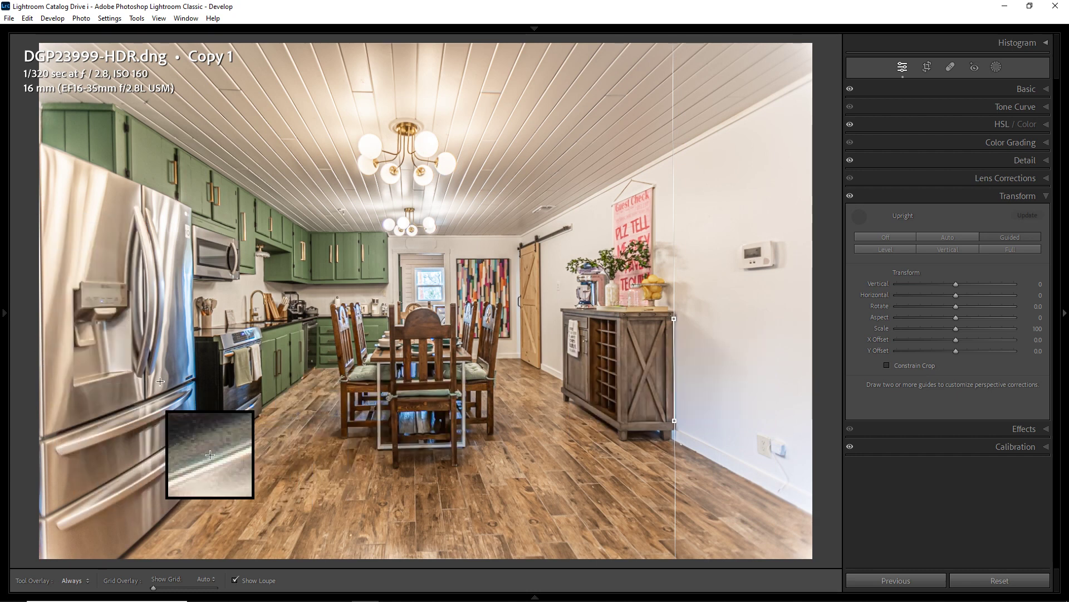
{"action": "left_click_drag", "start_coordinate": [195, 366], "coordinate": [192, 213]}
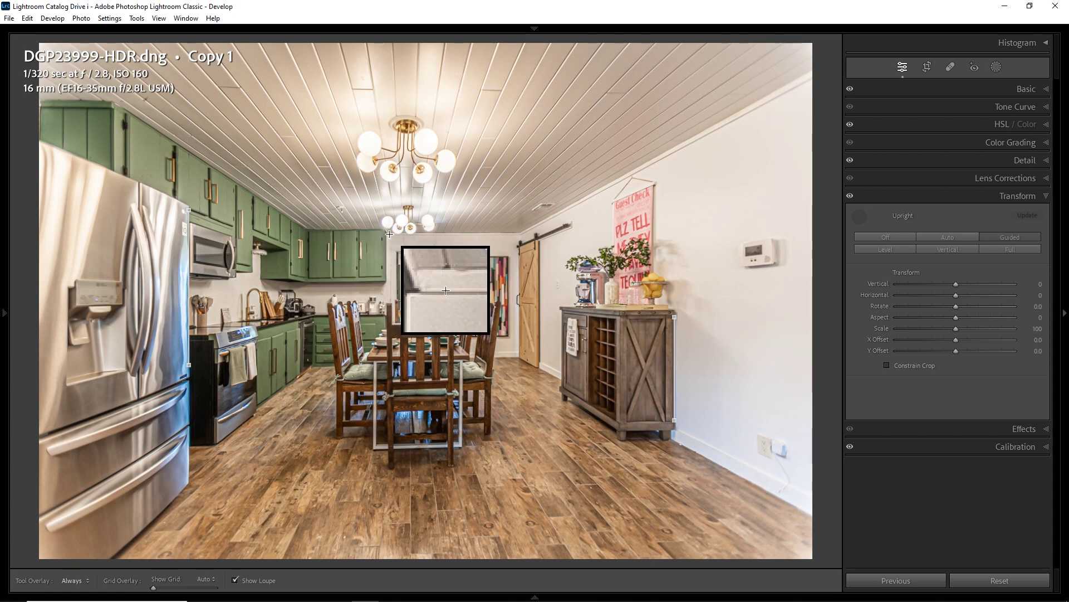
{"action": "left_click_drag", "start_coordinate": [389, 234], "coordinate": [520, 235]}
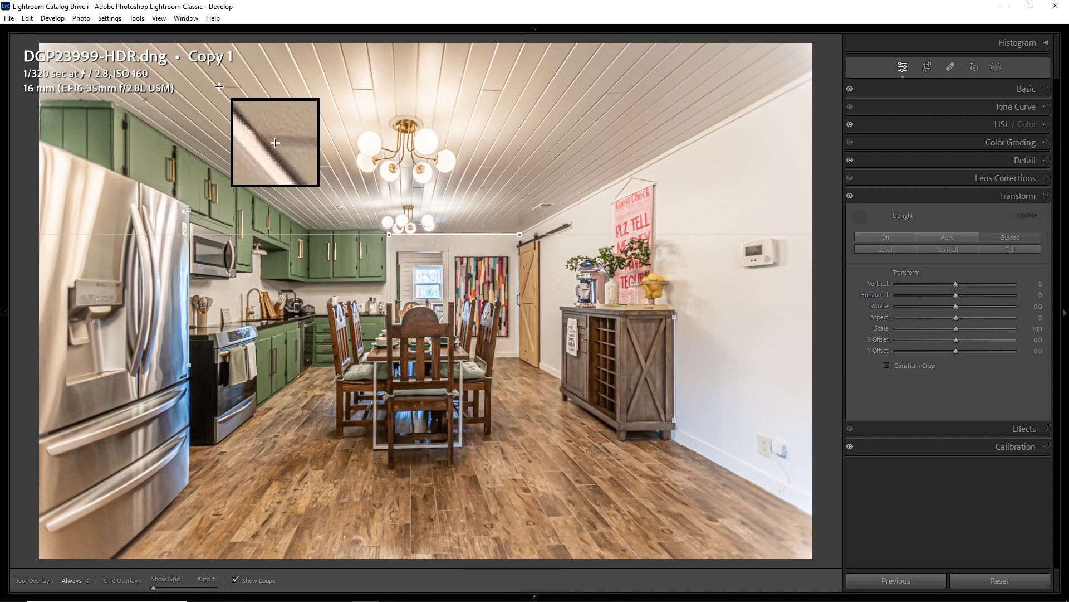
{"action": "left_click_drag", "start_coordinate": [219, 86], "coordinate": [626, 93]}
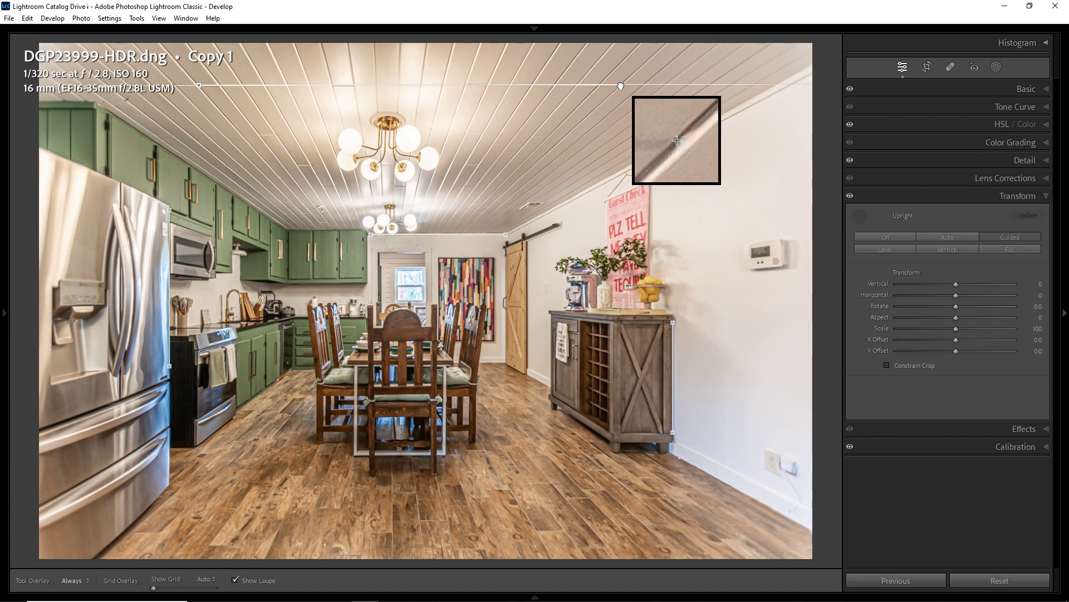
{"action": "left_click_drag", "start_coordinate": [620, 86], "coordinate": [620, 85]}
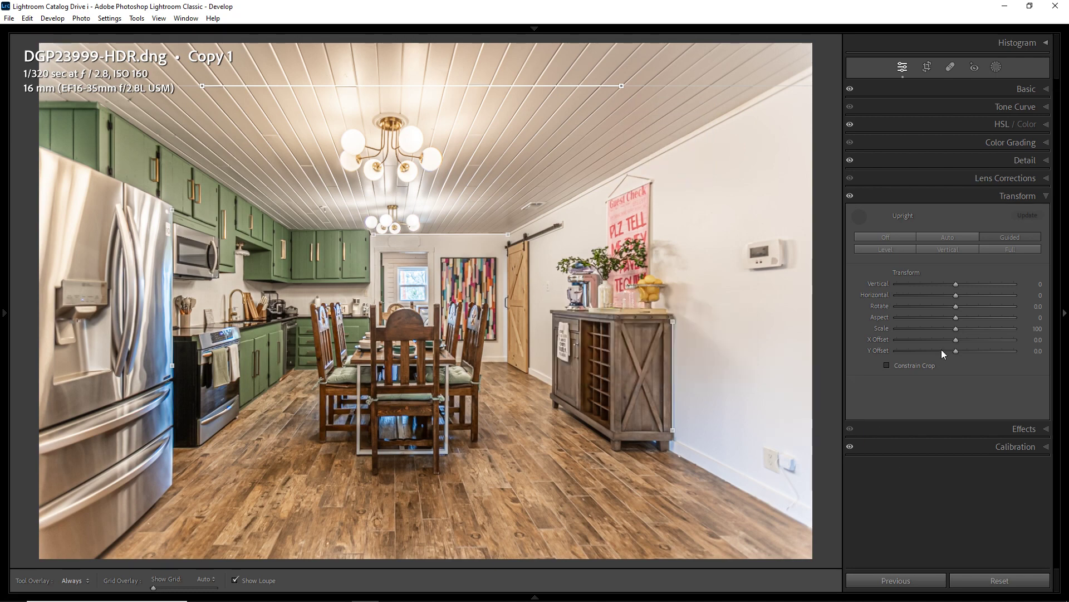
Compare the dining copy with and without its Transform correction by toggling the panel on and off
{"action": "left_click", "coordinate": [851, 196]}
{"action": "left_click", "coordinate": [851, 197]}
{"action": "left_click", "coordinate": [851, 196]}
{"action": "left_click", "coordinate": [850, 196]}
{"action": "left_click", "coordinate": [851, 197]}
{"action": "left_click", "coordinate": [851, 196]}
{"action": "left_click", "coordinate": [851, 196]}
{"action": "left_click", "coordinate": [850, 196]}
{"action": "left_click", "coordinate": [851, 196]}
{"action": "left_click", "coordinate": [851, 197]}
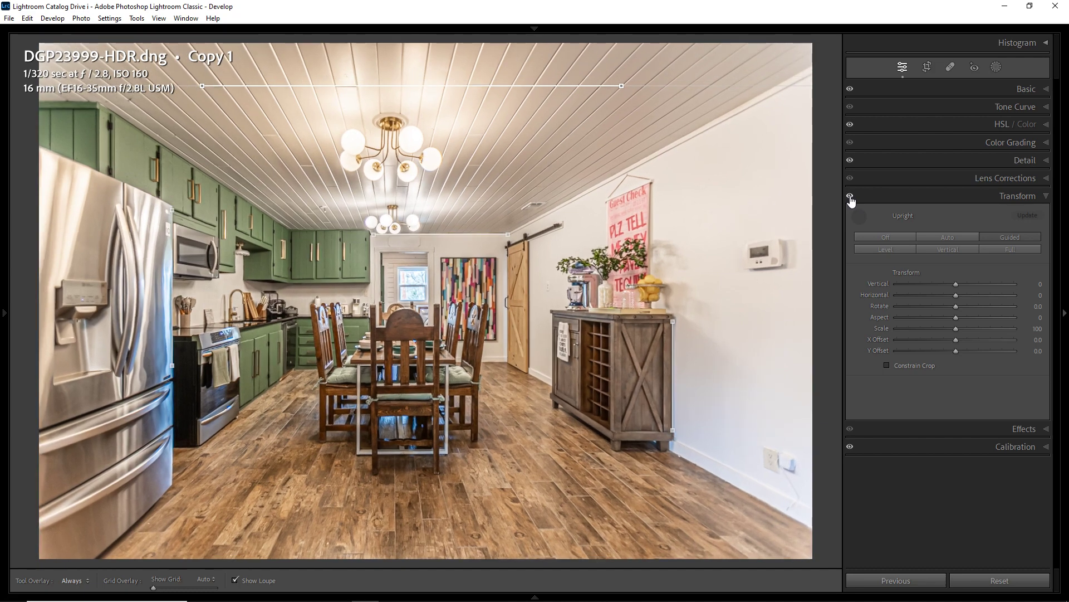
{"action": "key", "text": "g"}
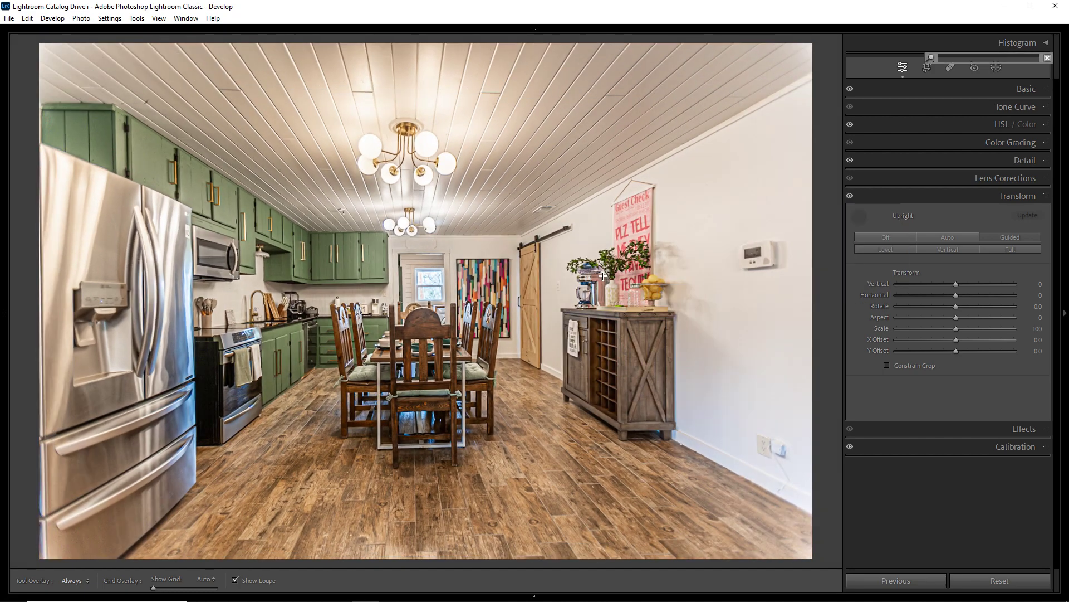
{"action": "left_click", "coordinate": [499, 474]}
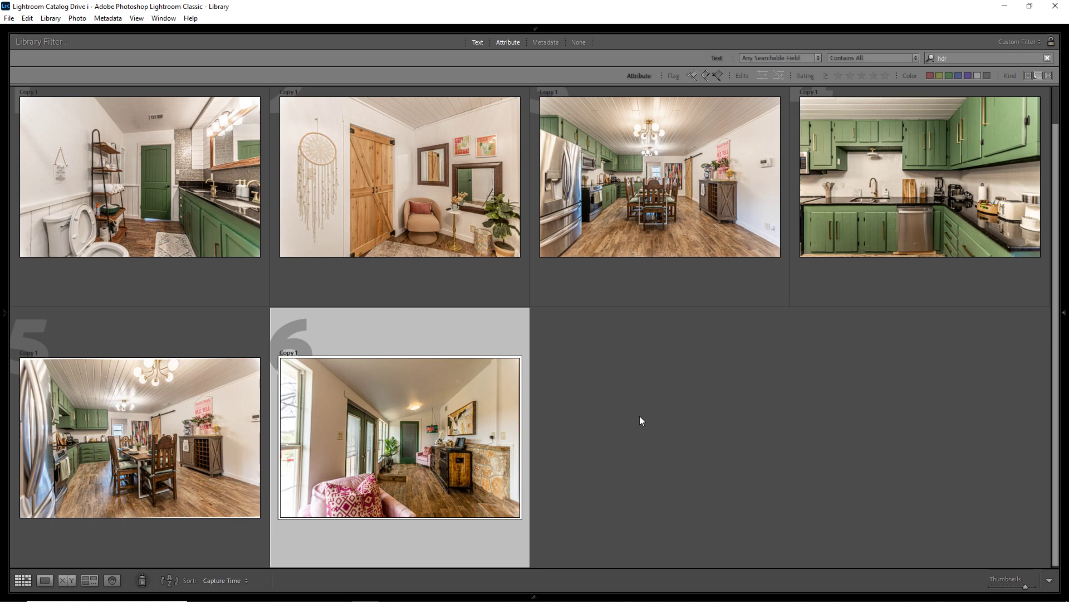
Compare the green kitchen copy with and without straightening, then select the sunroom photo
{"action": "left_click", "coordinate": [871, 248]}
{"action": "key", "text": "d"}
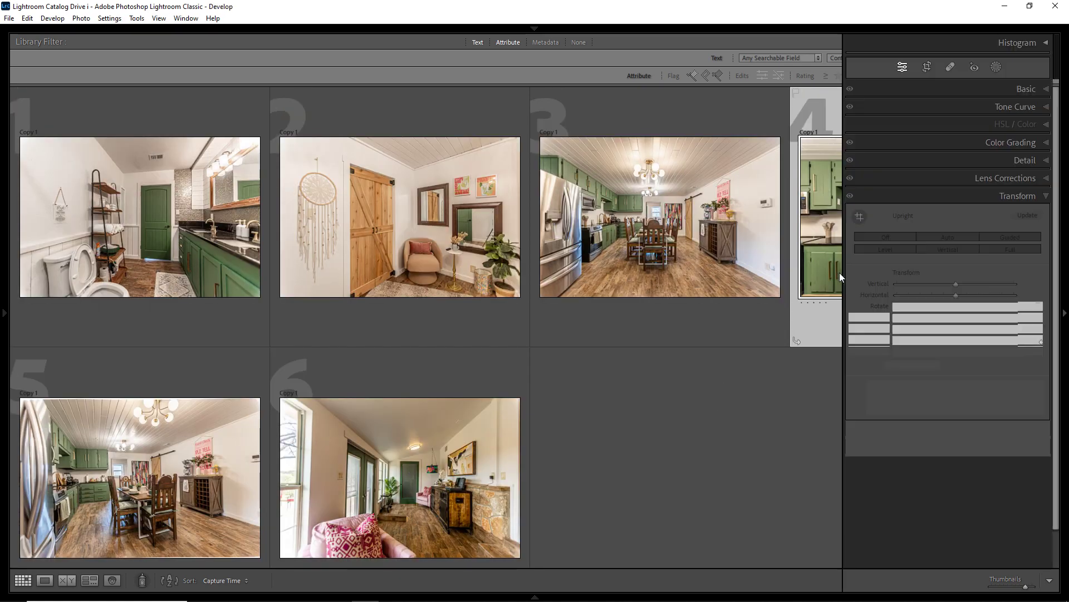
{"action": "left_click", "coordinate": [850, 196]}
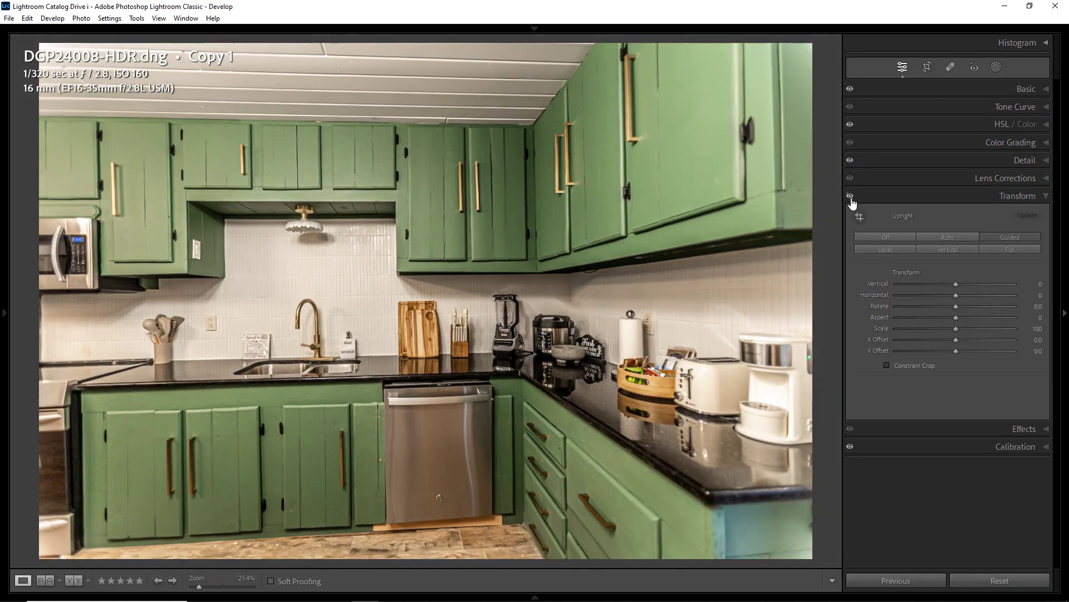
{"action": "left_click", "coordinate": [850, 195]}
{"action": "left_click", "coordinate": [850, 196]}
{"action": "left_click", "coordinate": [850, 196]}
{"action": "left_click", "coordinate": [850, 195]}
{"action": "left_click", "coordinate": [850, 196]}
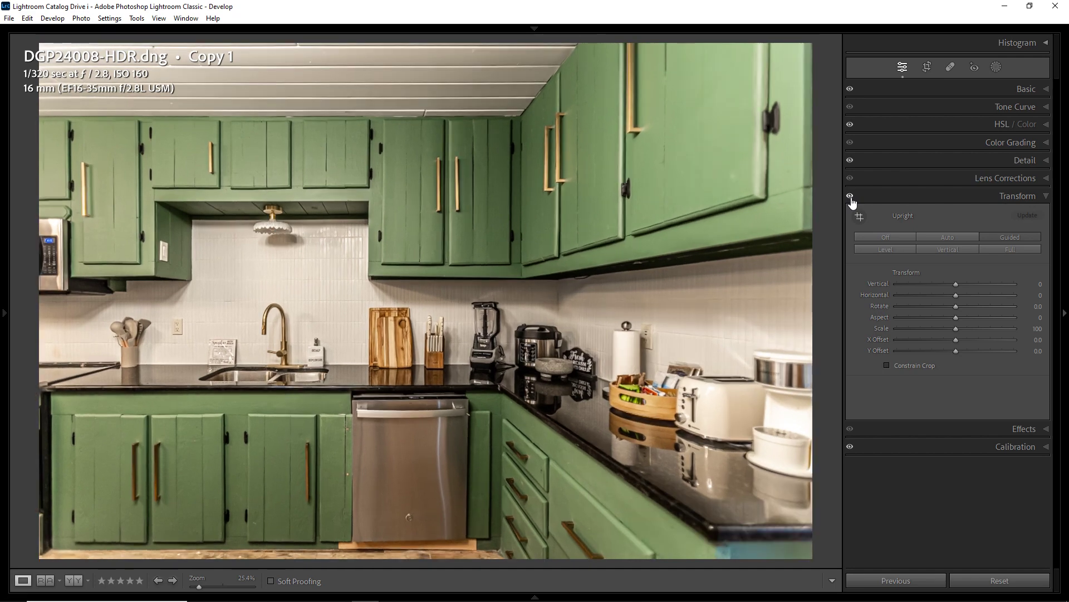
{"action": "left_click", "coordinate": [850, 195]}
{"action": "left_click", "coordinate": [850, 196]}
{"action": "left_click", "coordinate": [850, 195]}
{"action": "left_click", "coordinate": [850, 195]}
{"action": "key", "text": "g"}
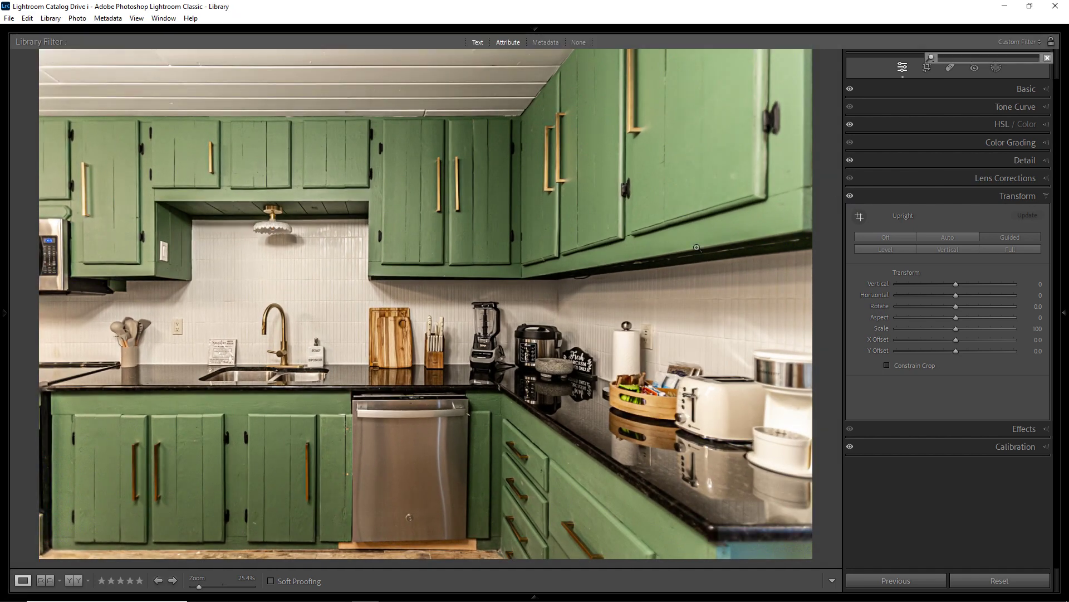
{"action": "left_click", "coordinate": [475, 476]}
Guide the sunroom copy with verticals on both door frames and horizontals on the back door's top and bottom
{"action": "key", "text": "d"}
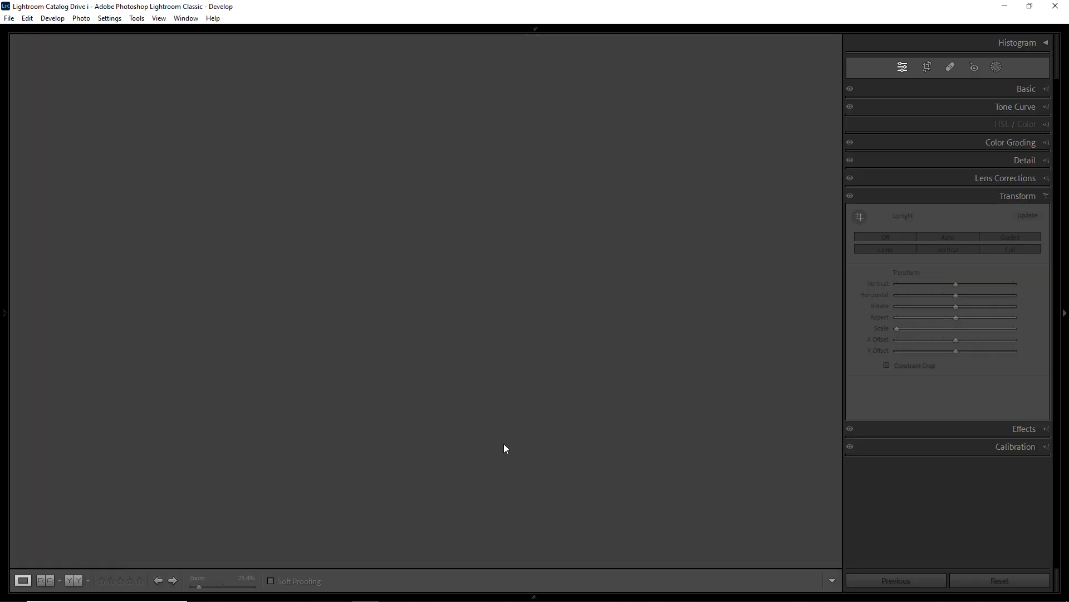
{"action": "left_click", "coordinate": [1011, 237]}
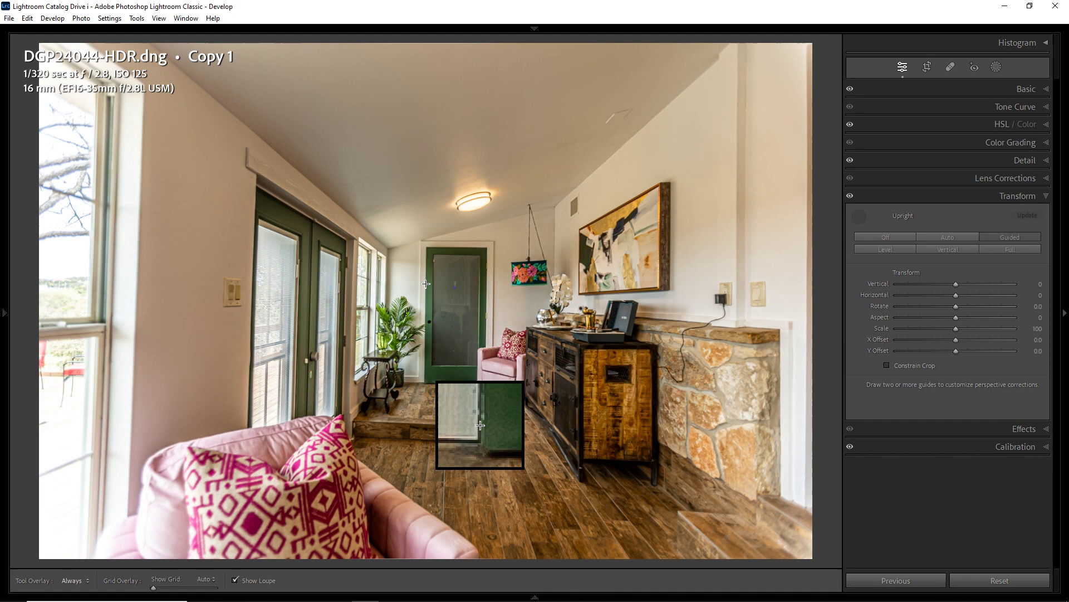
{"action": "left_click_drag", "start_coordinate": [426, 381], "coordinate": [427, 251]}
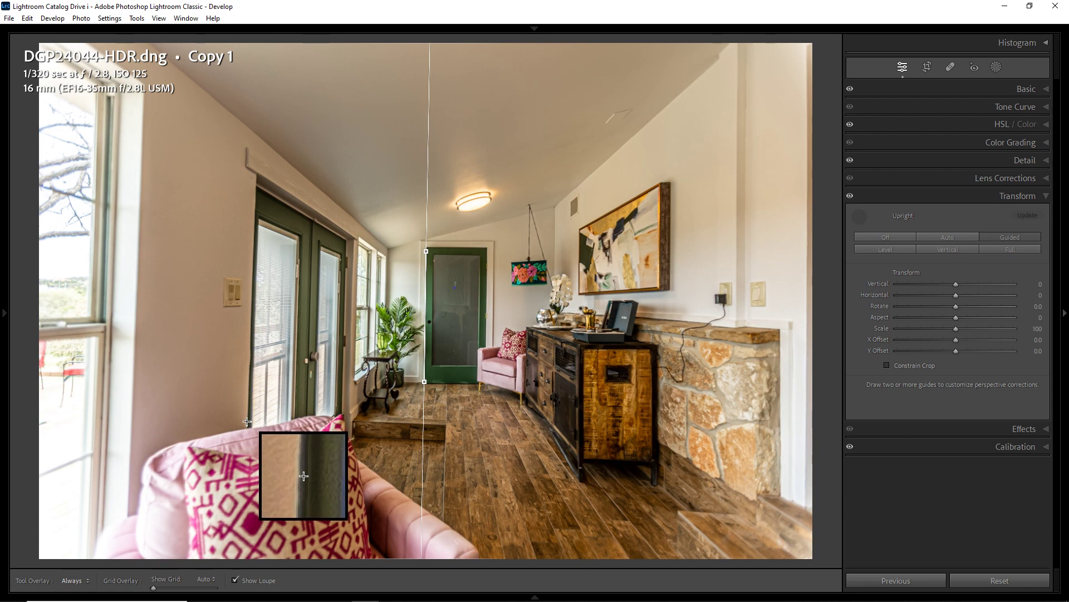
{"action": "left_click_drag", "start_coordinate": [248, 418], "coordinate": [256, 190]}
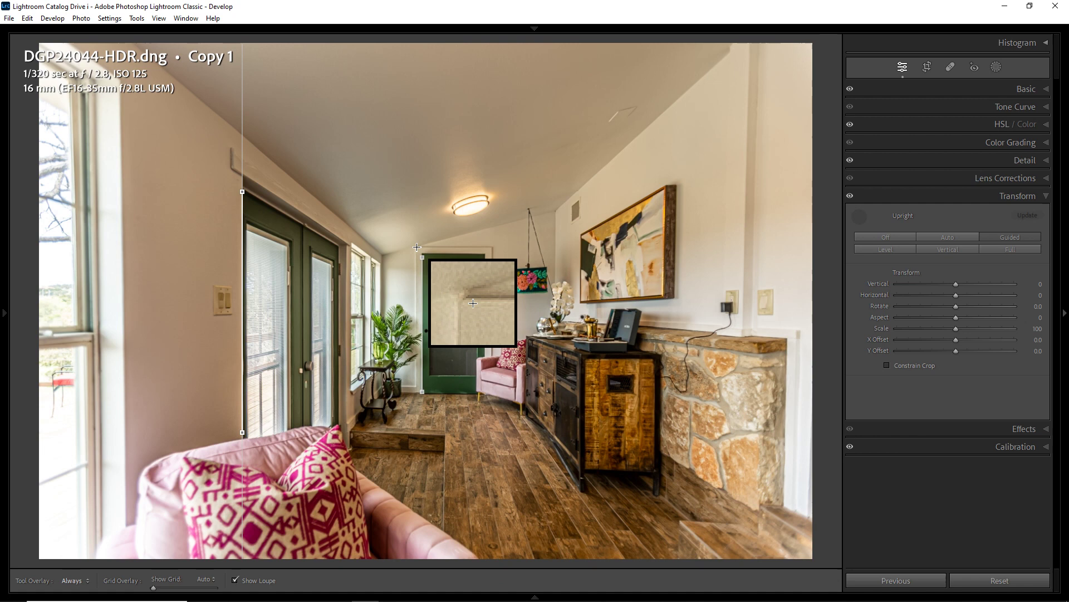
{"action": "left_click_drag", "start_coordinate": [416, 246], "coordinate": [490, 246]}
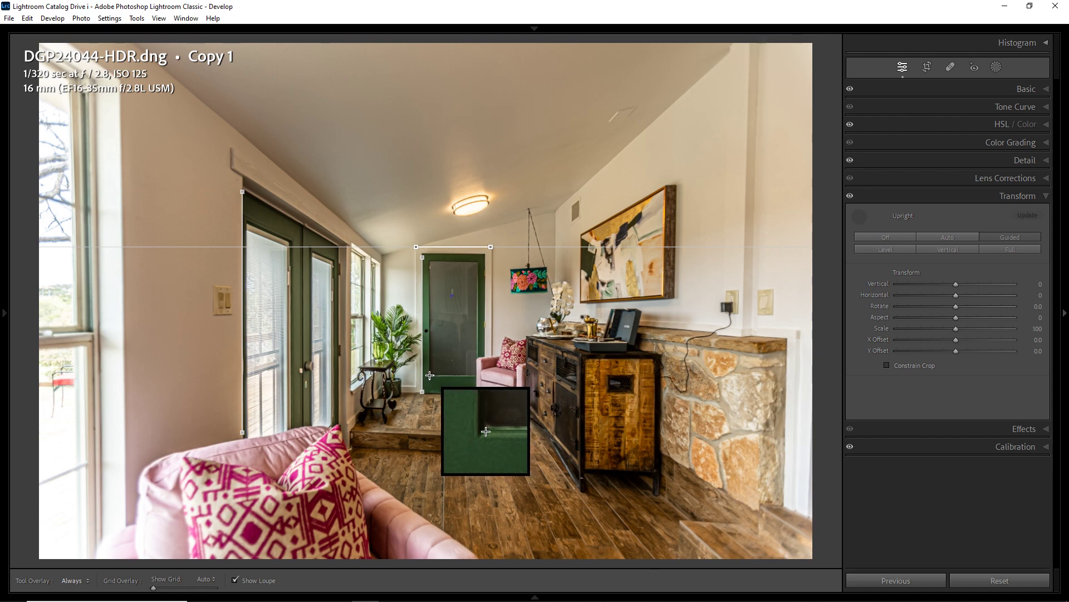
{"action": "left_click_drag", "start_coordinate": [430, 375], "coordinate": [477, 374]}
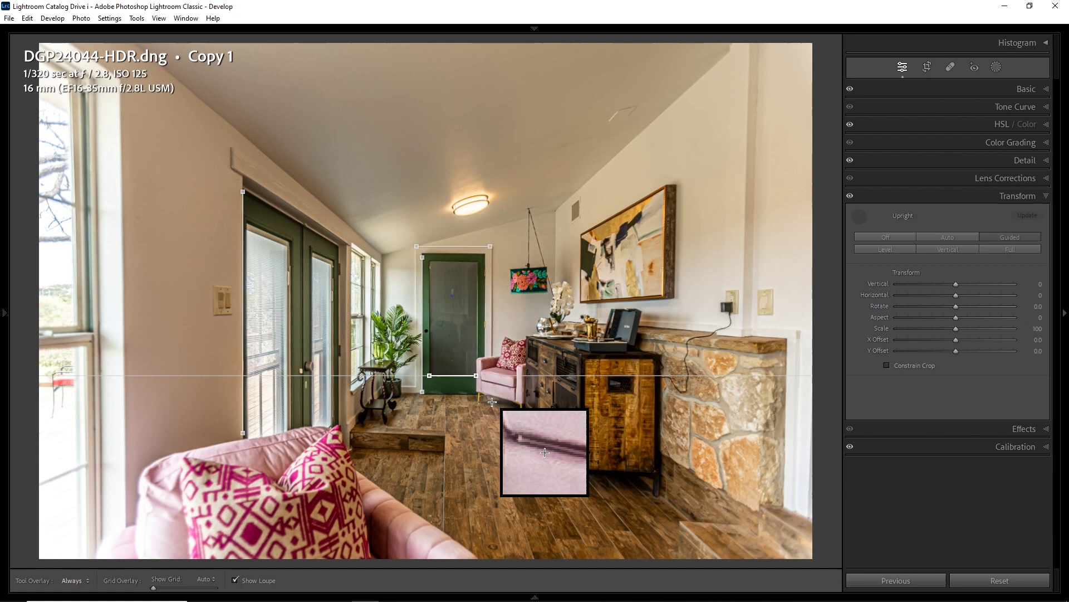
{"action": "left_click", "coordinate": [860, 216]}
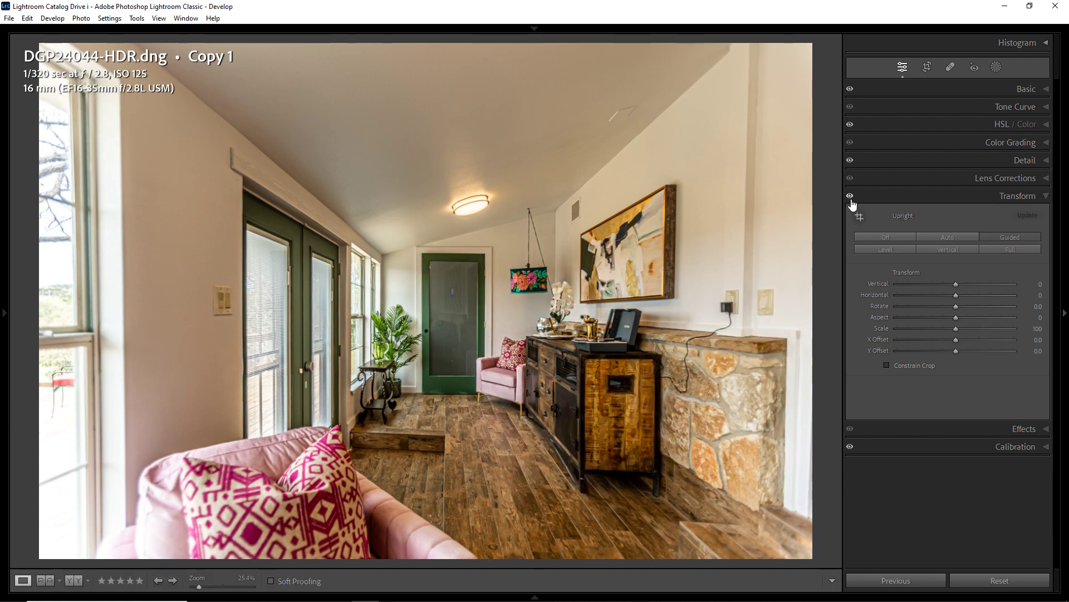
{"action": "key", "text": "r"}
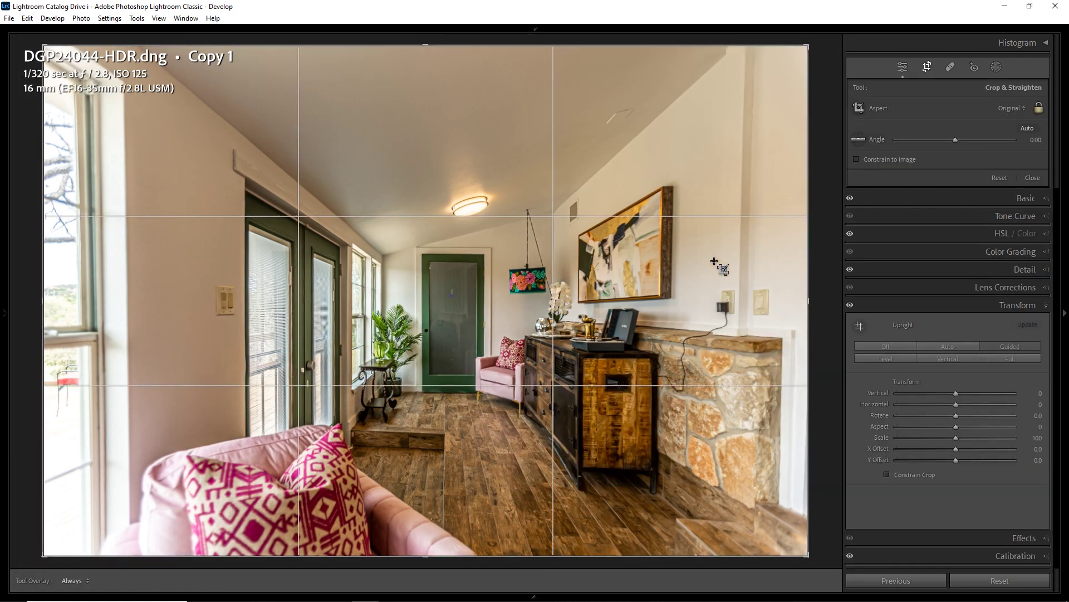
{"action": "left_click_drag", "start_coordinate": [816, 238], "coordinate": [815, 237]}
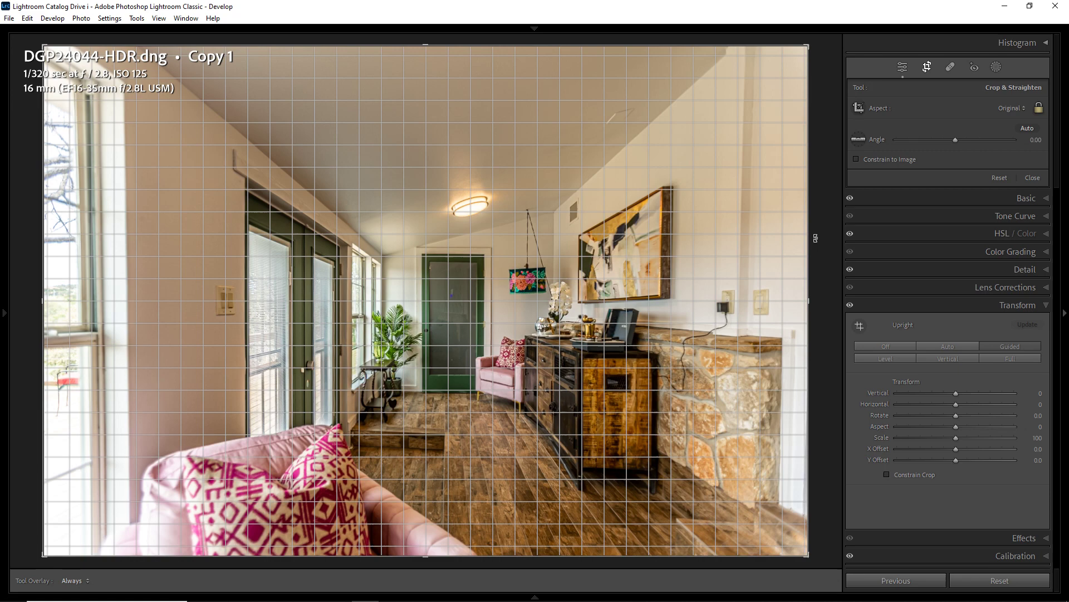
{"action": "left_click_drag", "start_coordinate": [816, 238], "coordinate": [815, 238]}
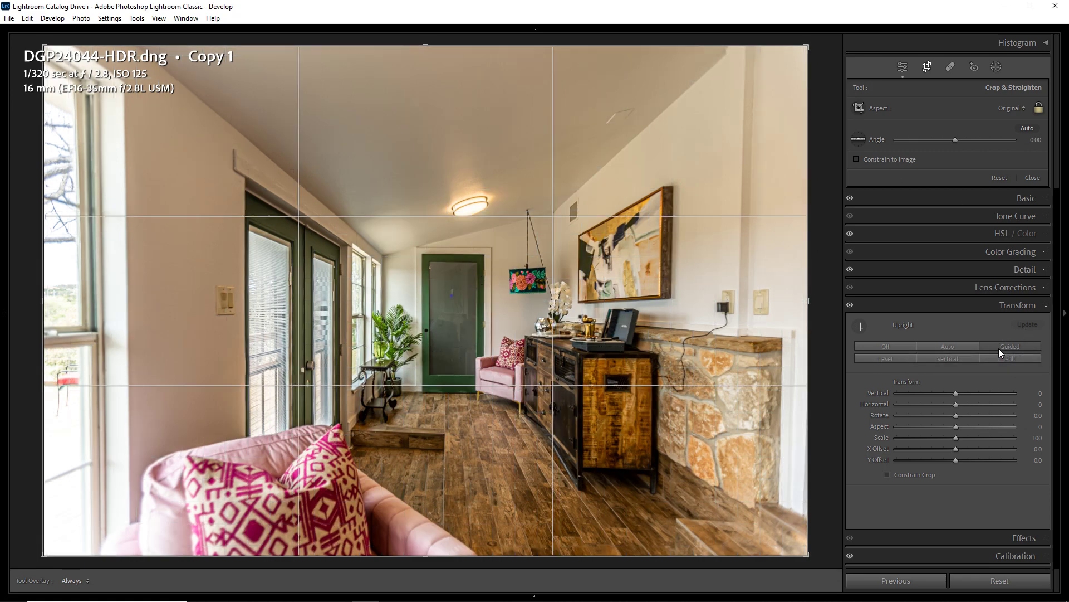
Drag the sunroom's two vertical guides onto the left window frame and the right wall's edge
{"action": "left_click", "coordinate": [927, 68]}
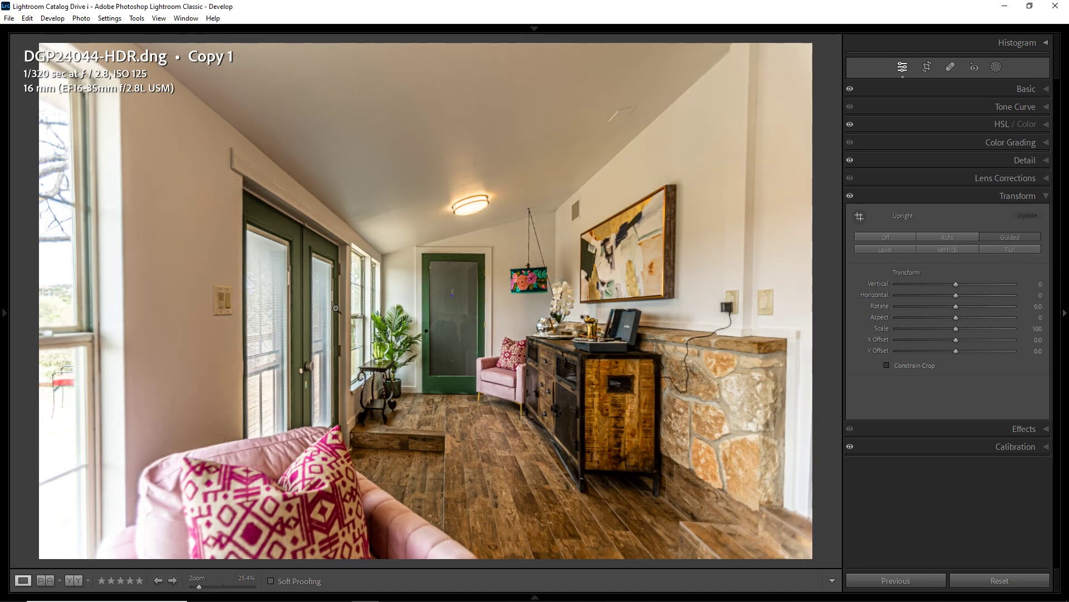
{"action": "left_click", "coordinate": [858, 217]}
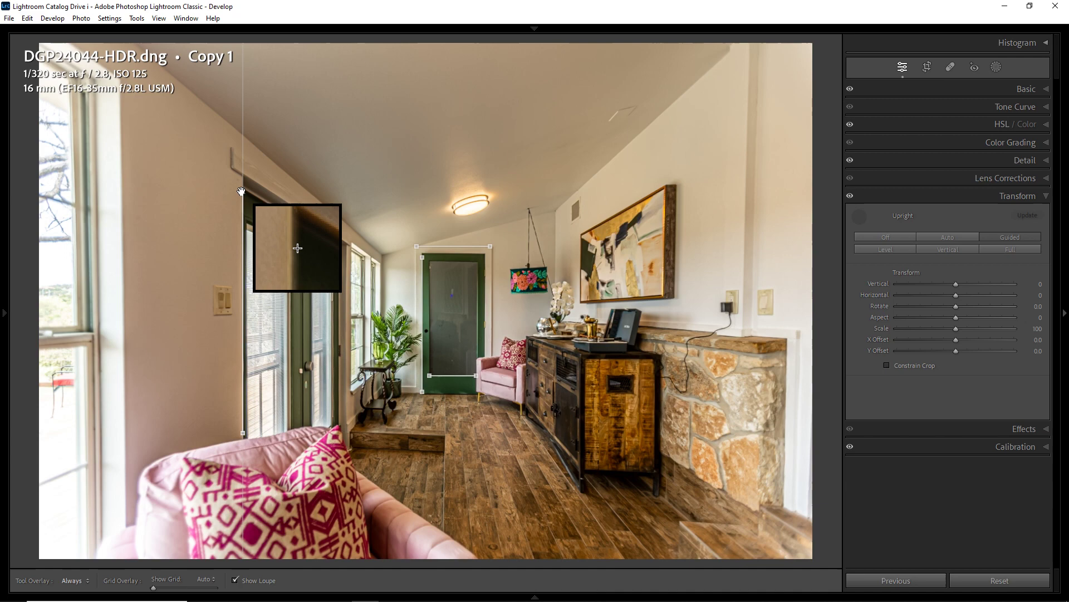
{"action": "left_click_drag", "start_coordinate": [241, 191], "coordinate": [119, 103]}
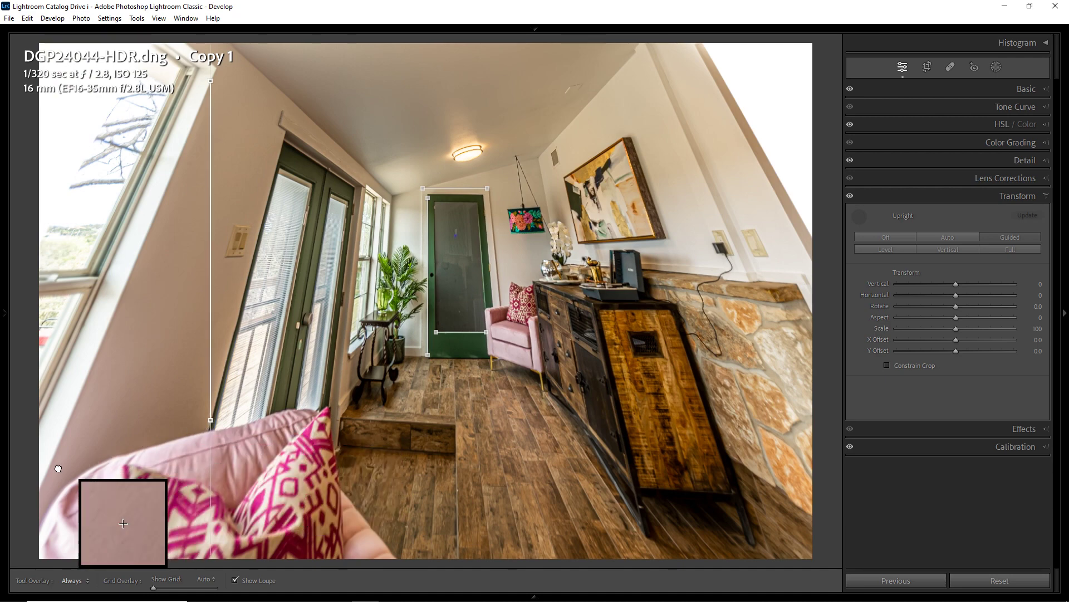
{"action": "left_click_drag", "start_coordinate": [58, 468], "coordinate": [50, 467]}
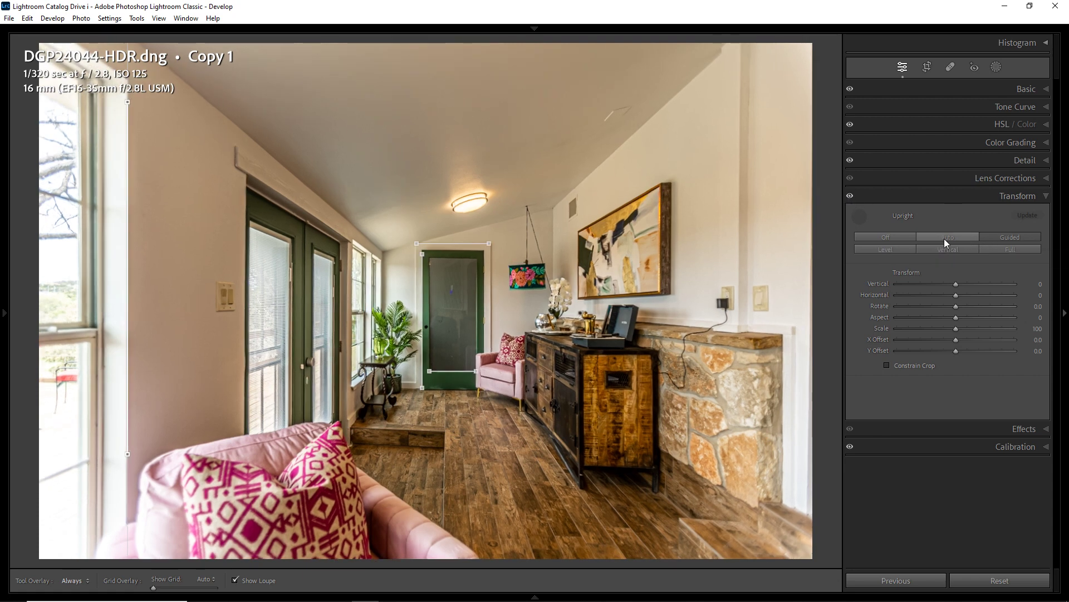
{"action": "left_click_drag", "start_coordinate": [423, 255], "coordinate": [741, 67]}
{"action": "left_click_drag", "start_coordinate": [602, 362], "coordinate": [738, 328]}
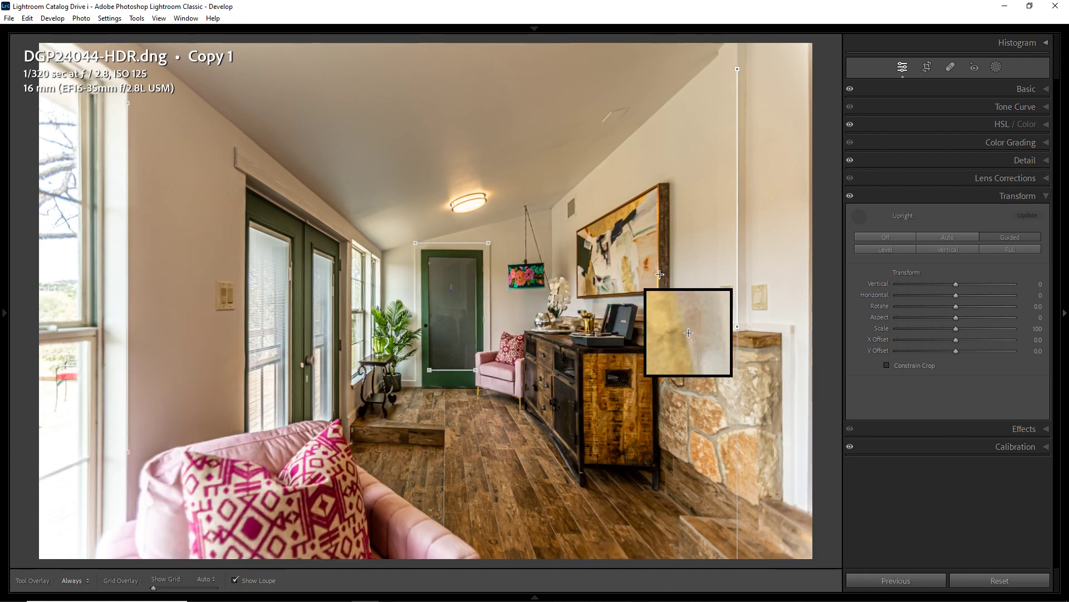
Commit the sunroom's upright guides, then toggle the Transform panel to compare before and after
{"action": "key", "text": "r"}
{"action": "key", "text": "r"}
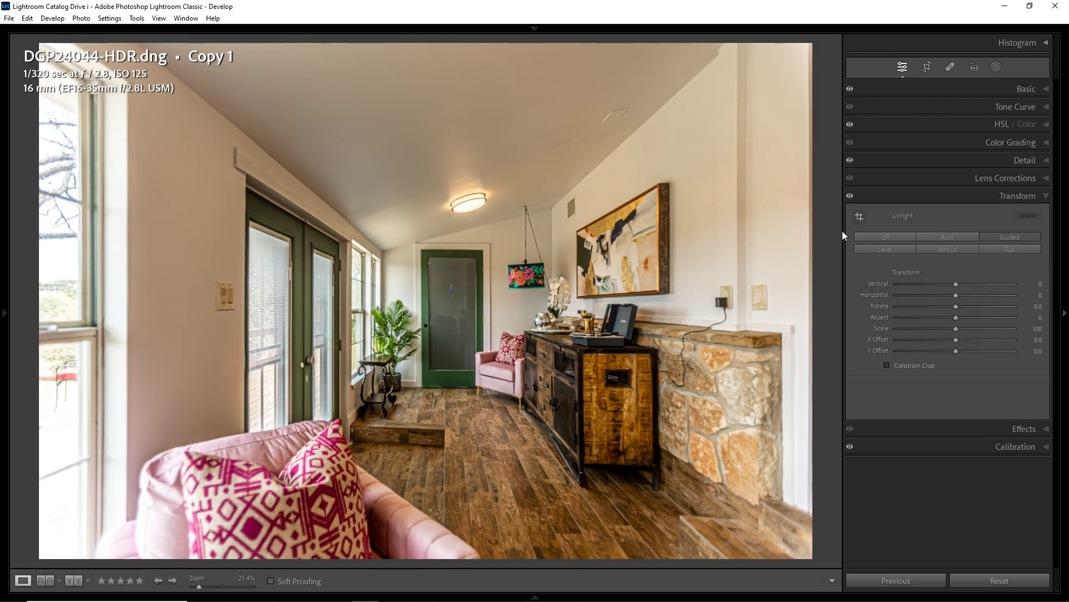
{"action": "left_click", "coordinate": [850, 197]}
{"action": "left_click", "coordinate": [850, 197]}
{"action": "left_click", "coordinate": [849, 197]}
{"action": "left_click", "coordinate": [849, 197]}
{"action": "left_click", "coordinate": [849, 196]}
{"action": "left_click", "coordinate": [850, 196]}
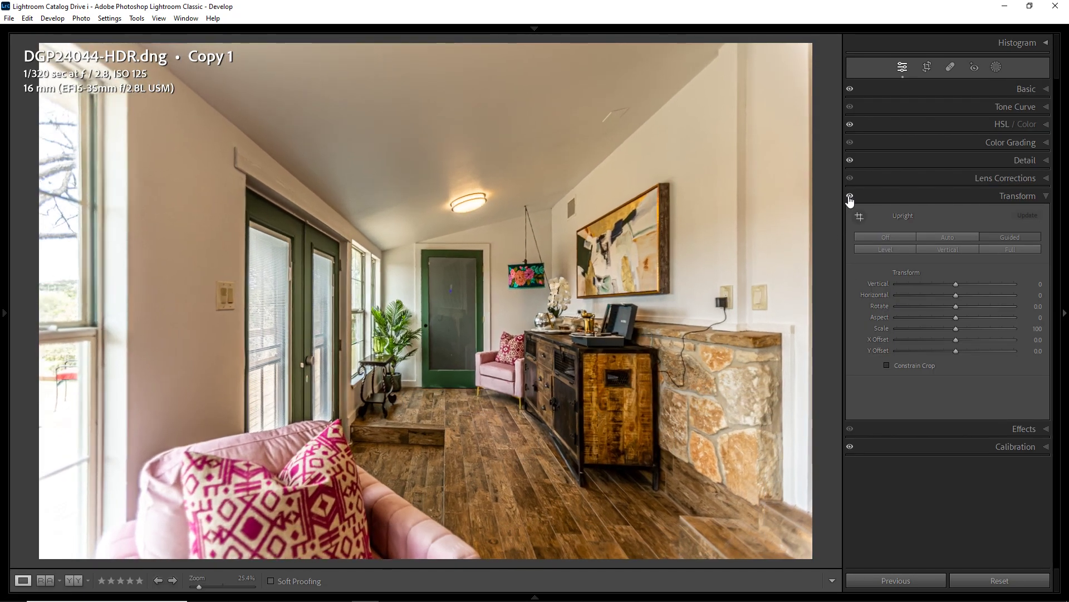